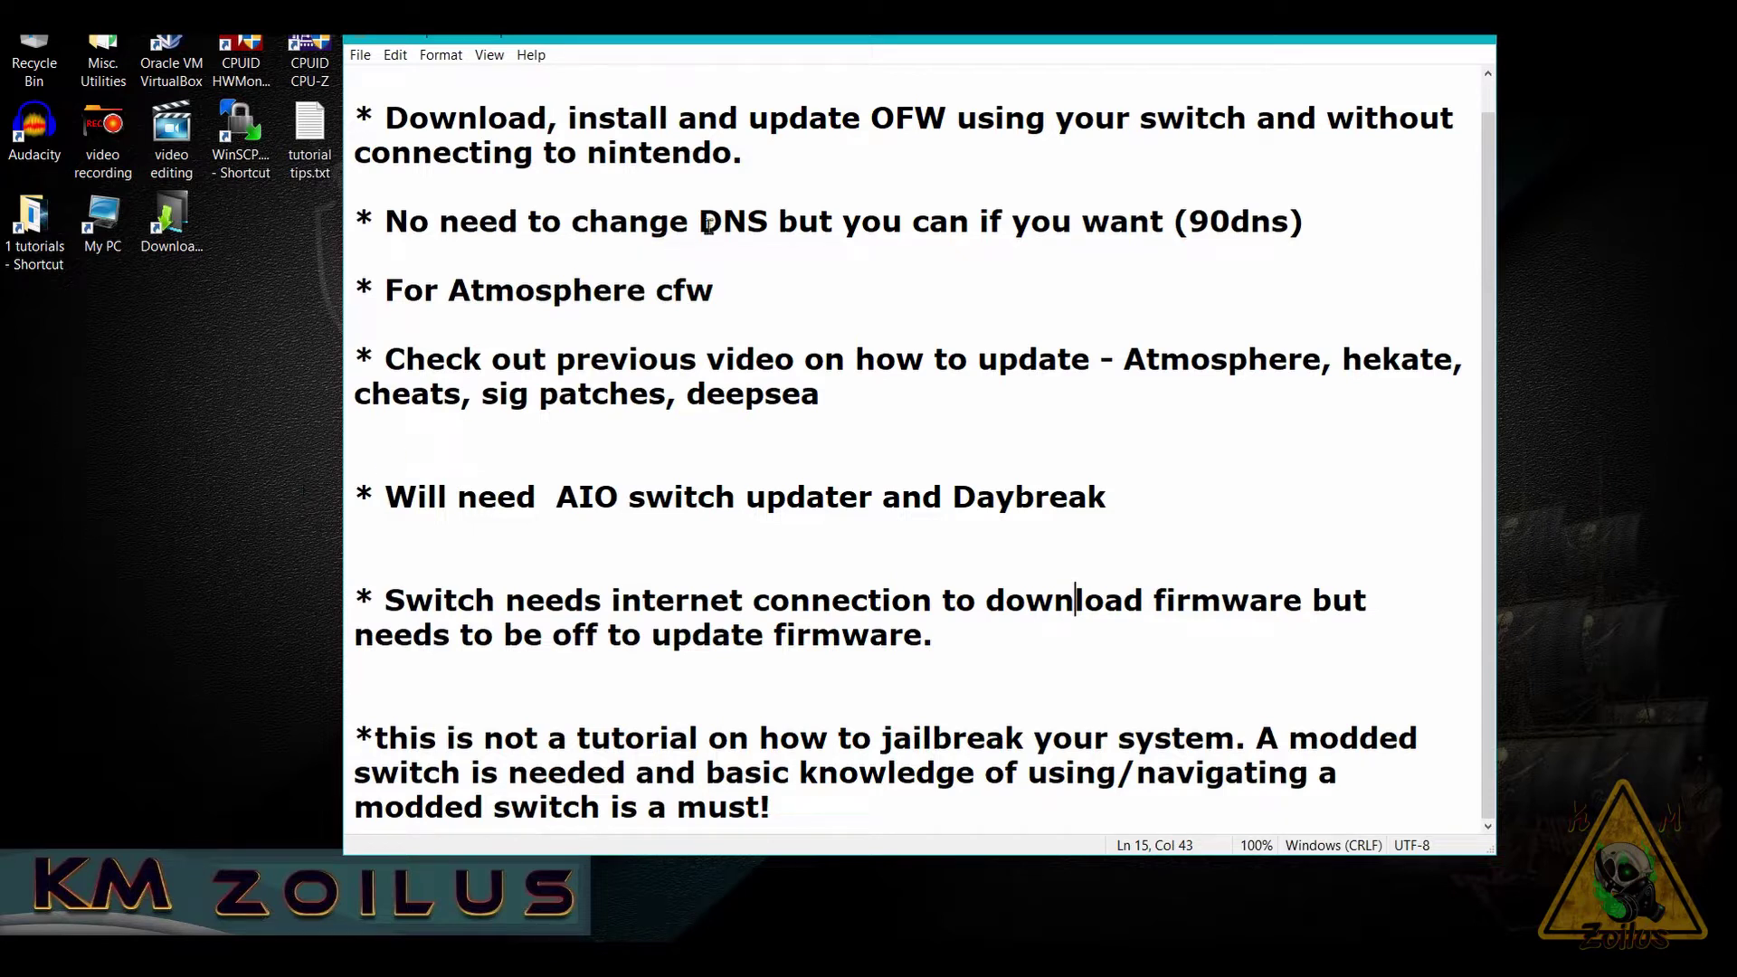
Step: Highlight the optional DNS note, Atmosphere on the cfw line, and the list of things to update
{"action": "left_click_drag", "start_coordinate": [701, 224], "coordinate": [1289, 227]}
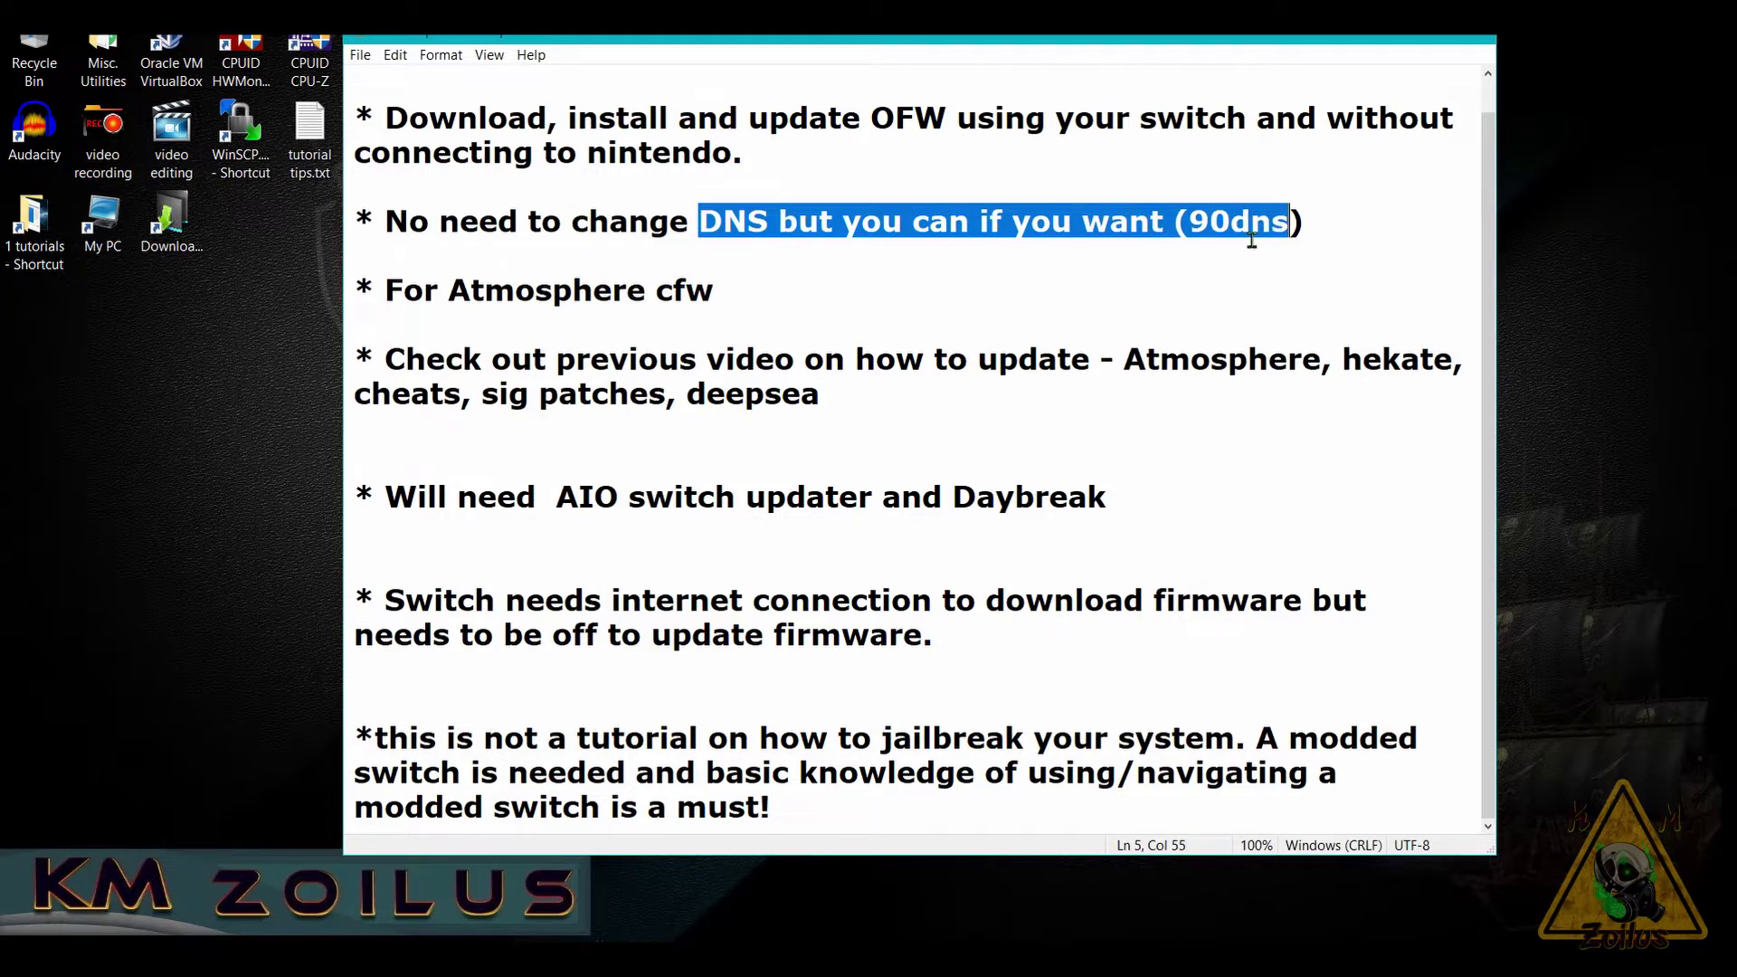
{"action": "left_click", "coordinate": [1158, 270]}
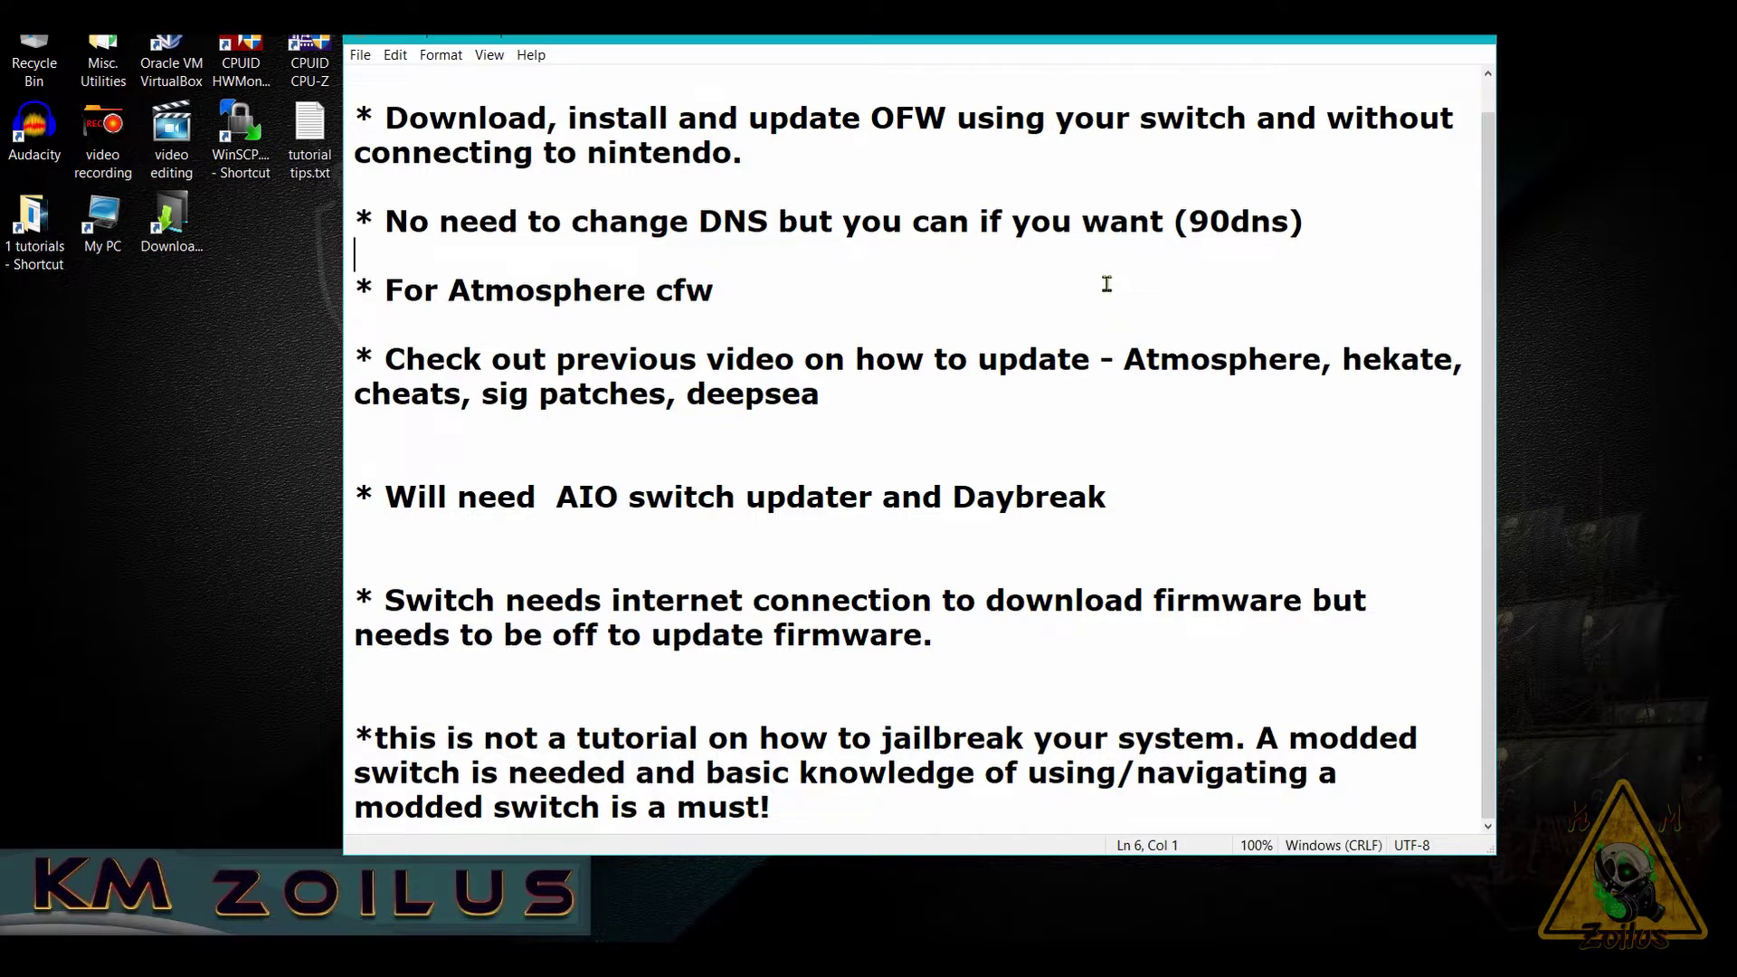
{"action": "left_click_drag", "start_coordinate": [448, 296], "coordinate": [647, 299]}
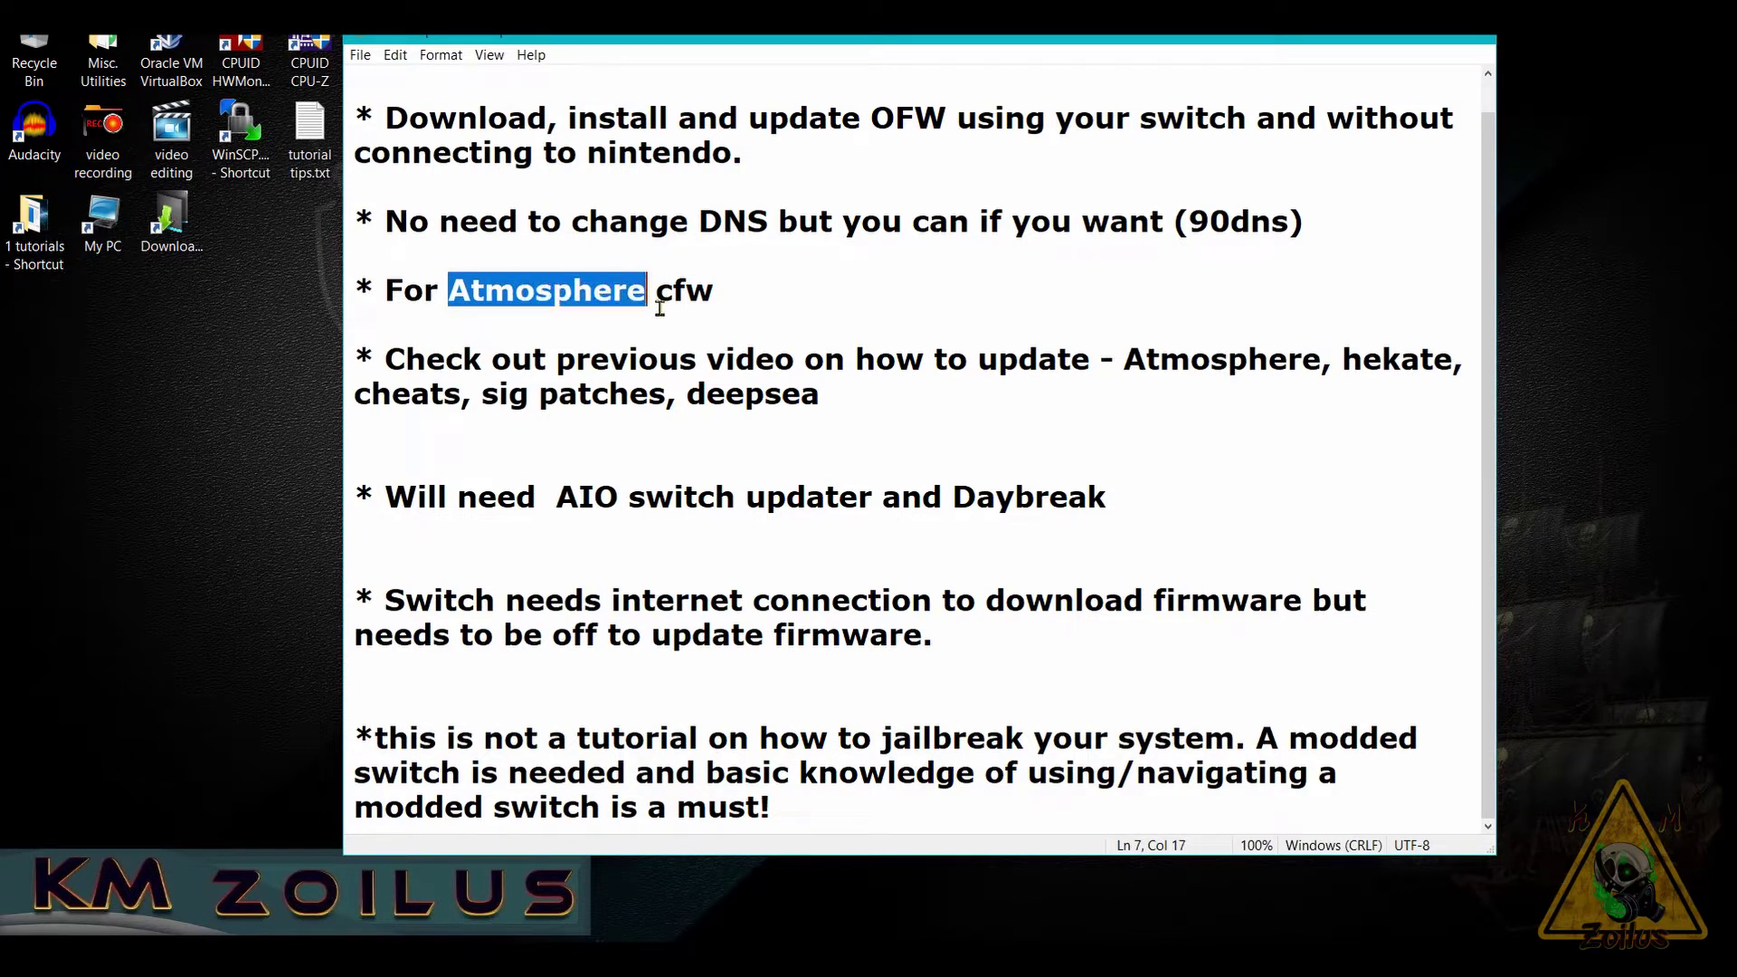
{"action": "left_click", "coordinate": [631, 352]}
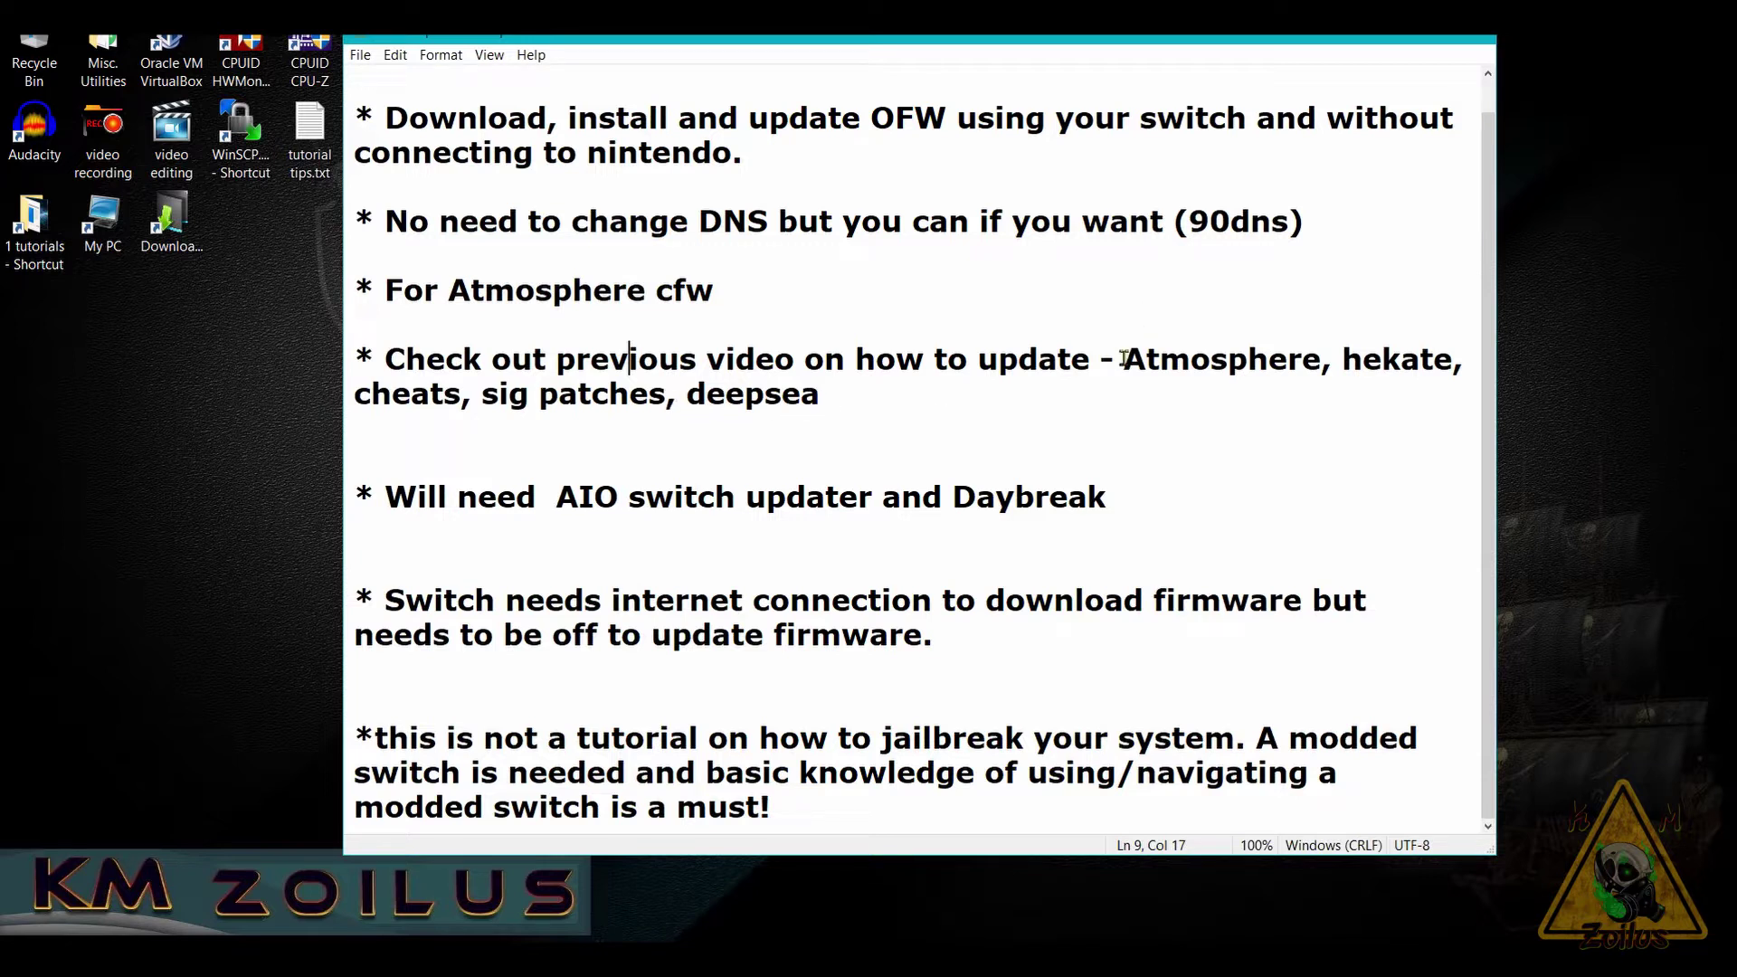
{"action": "left_click_drag", "start_coordinate": [1140, 359], "coordinate": [1110, 398]}
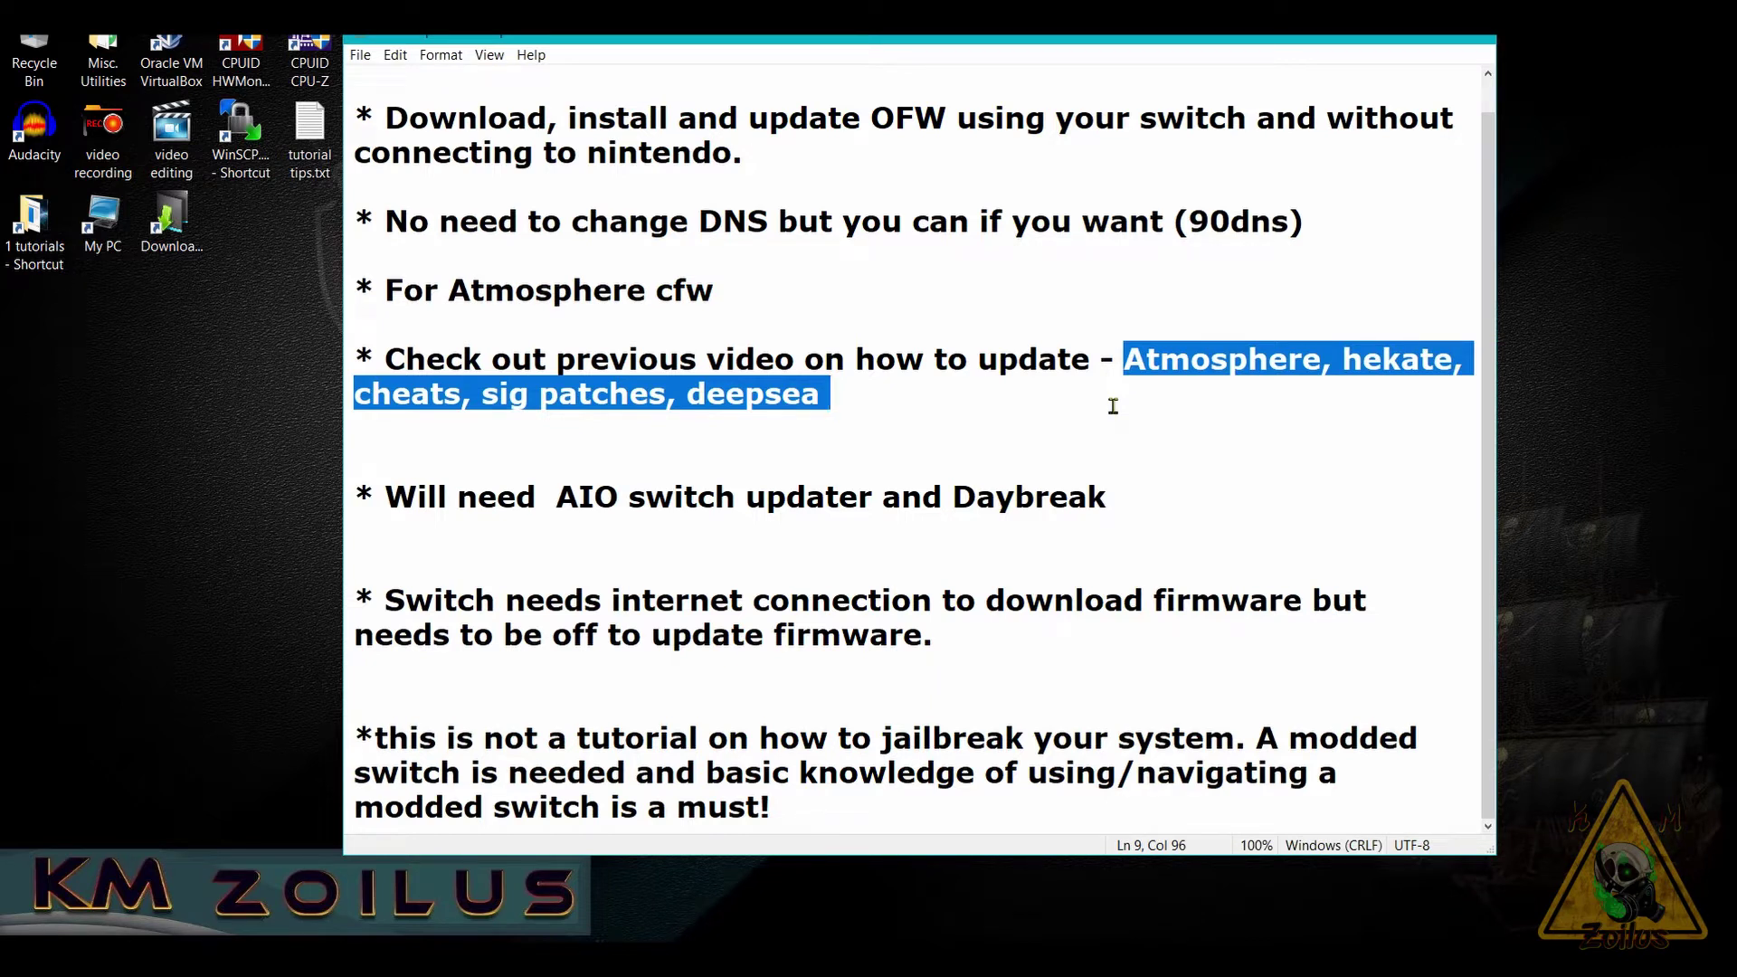
{"action": "left_click", "coordinate": [1113, 405]}
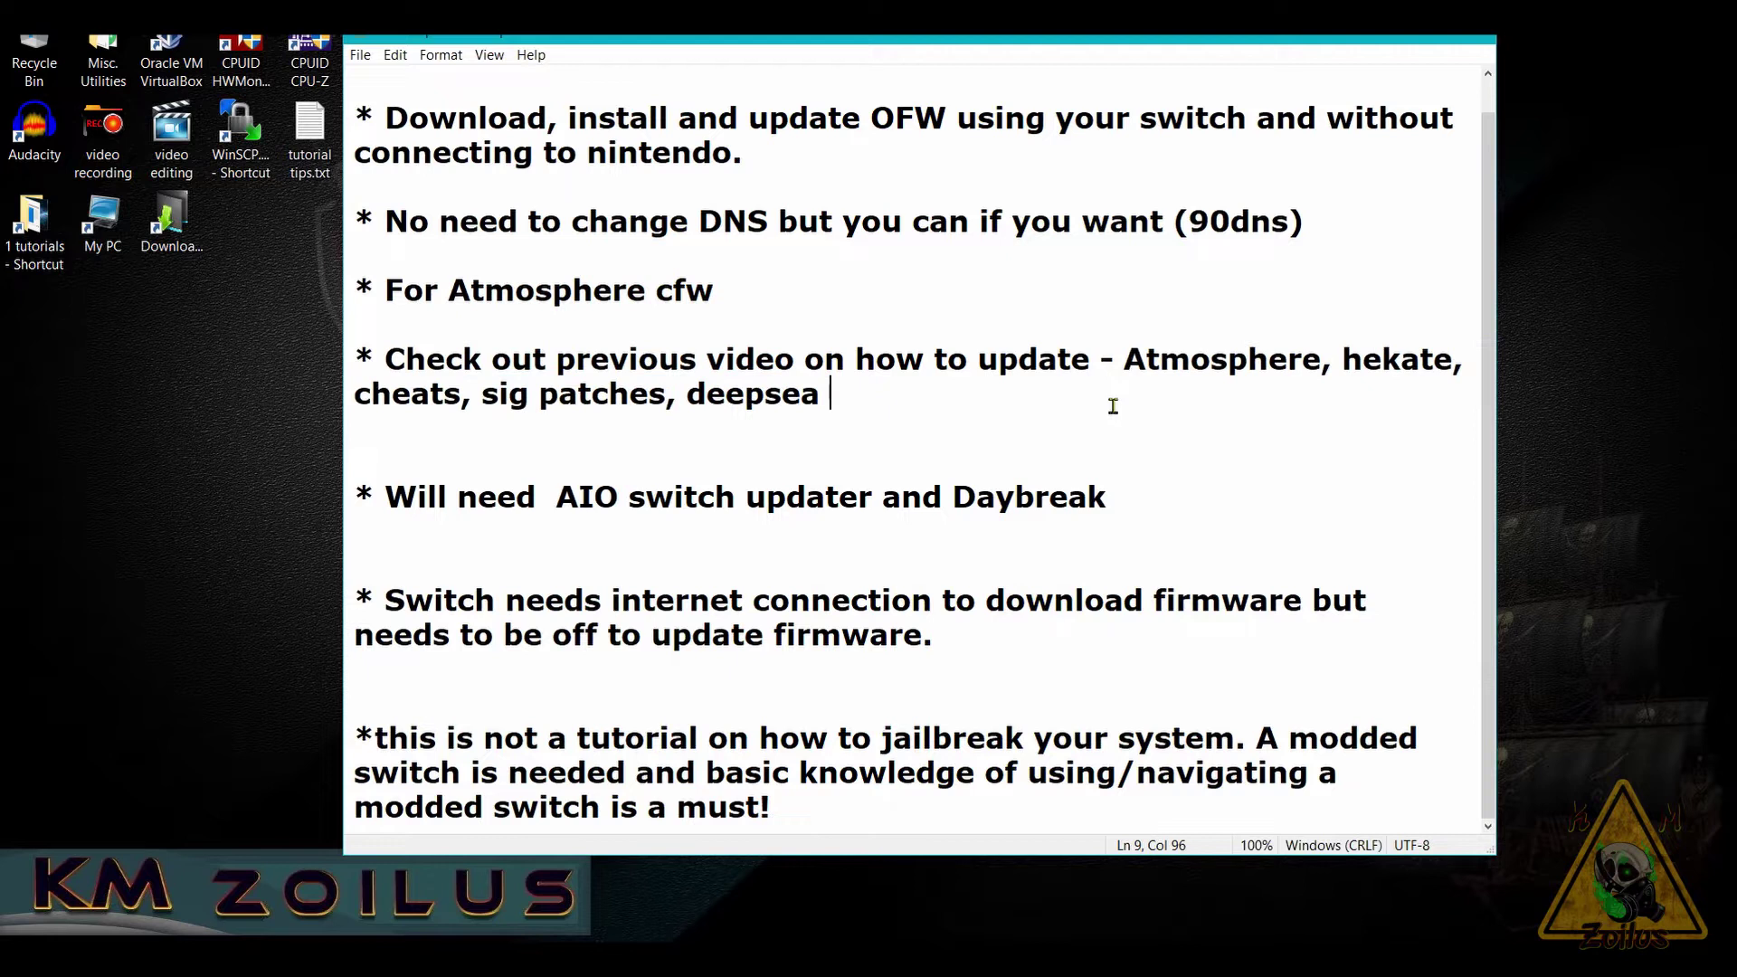
Step: Highlight Atmosphere, sig patches, the whole update list, and the AIO Switch Updater and Daybreak requirement
{"action": "left_click", "coordinate": [1123, 359]}
{"action": "left_click_drag", "start_coordinate": [1123, 359], "coordinate": [1321, 371]}
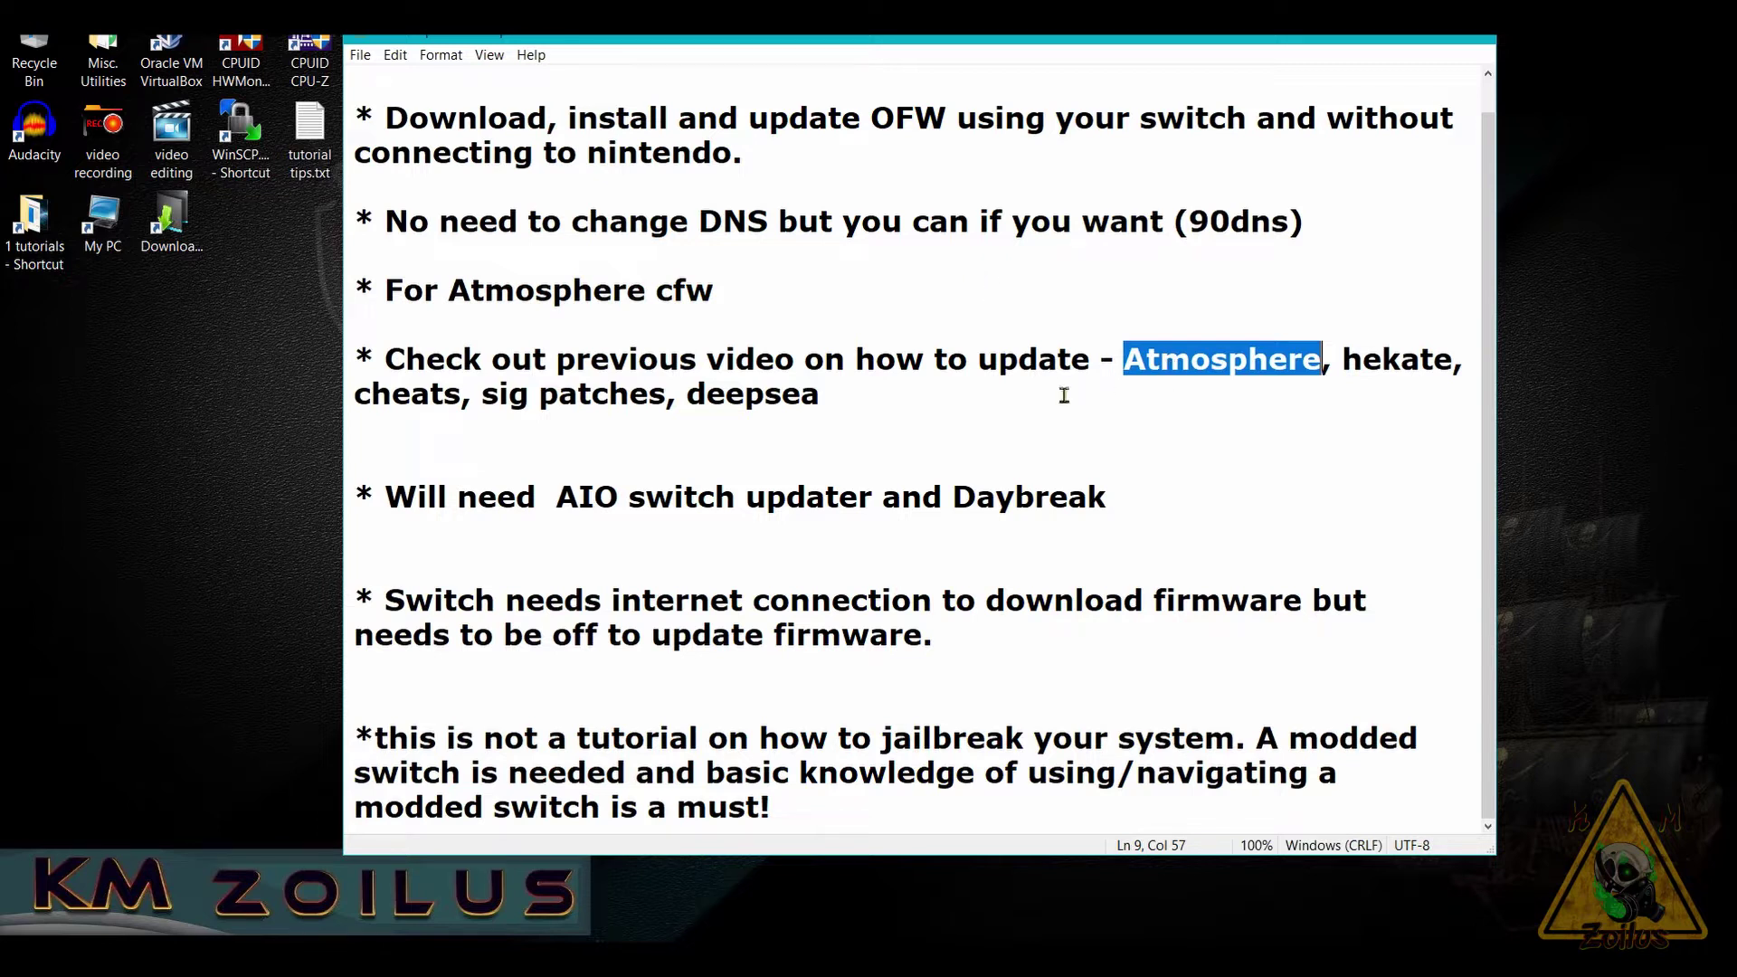
{"action": "left_click", "coordinate": [484, 396]}
{"action": "left_click_drag", "start_coordinate": [484, 396], "coordinate": [661, 398]}
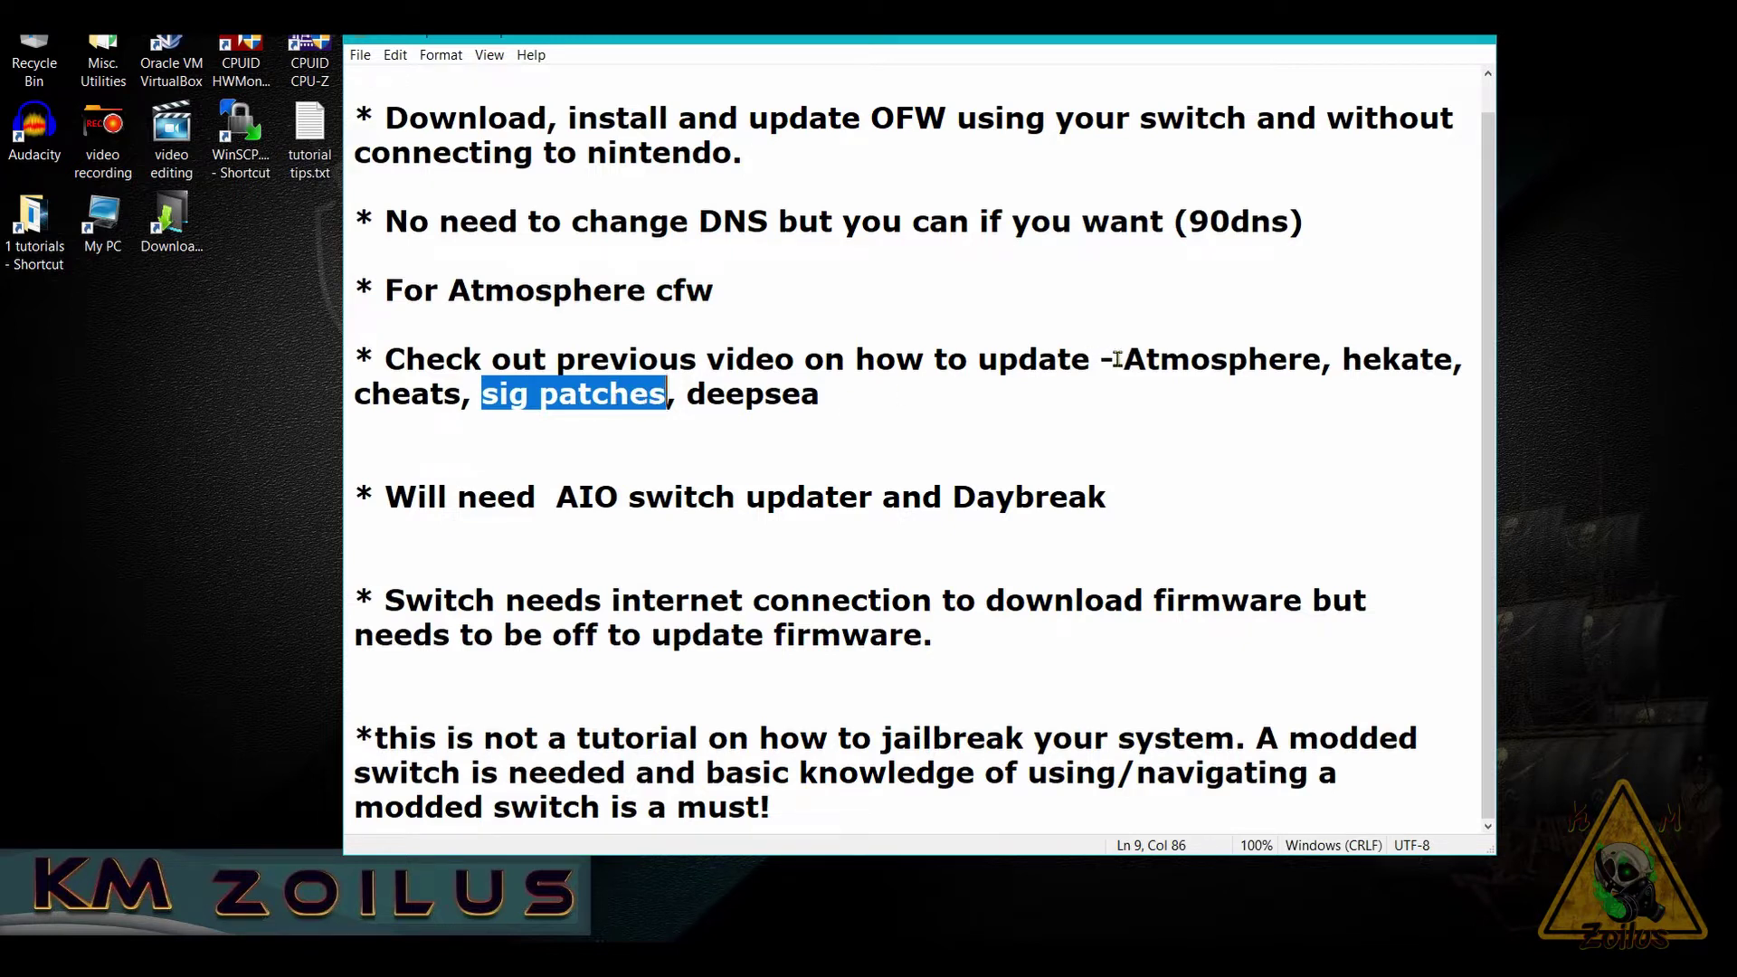
{"action": "left_click_drag", "start_coordinate": [1118, 359], "coordinate": [1322, 361]}
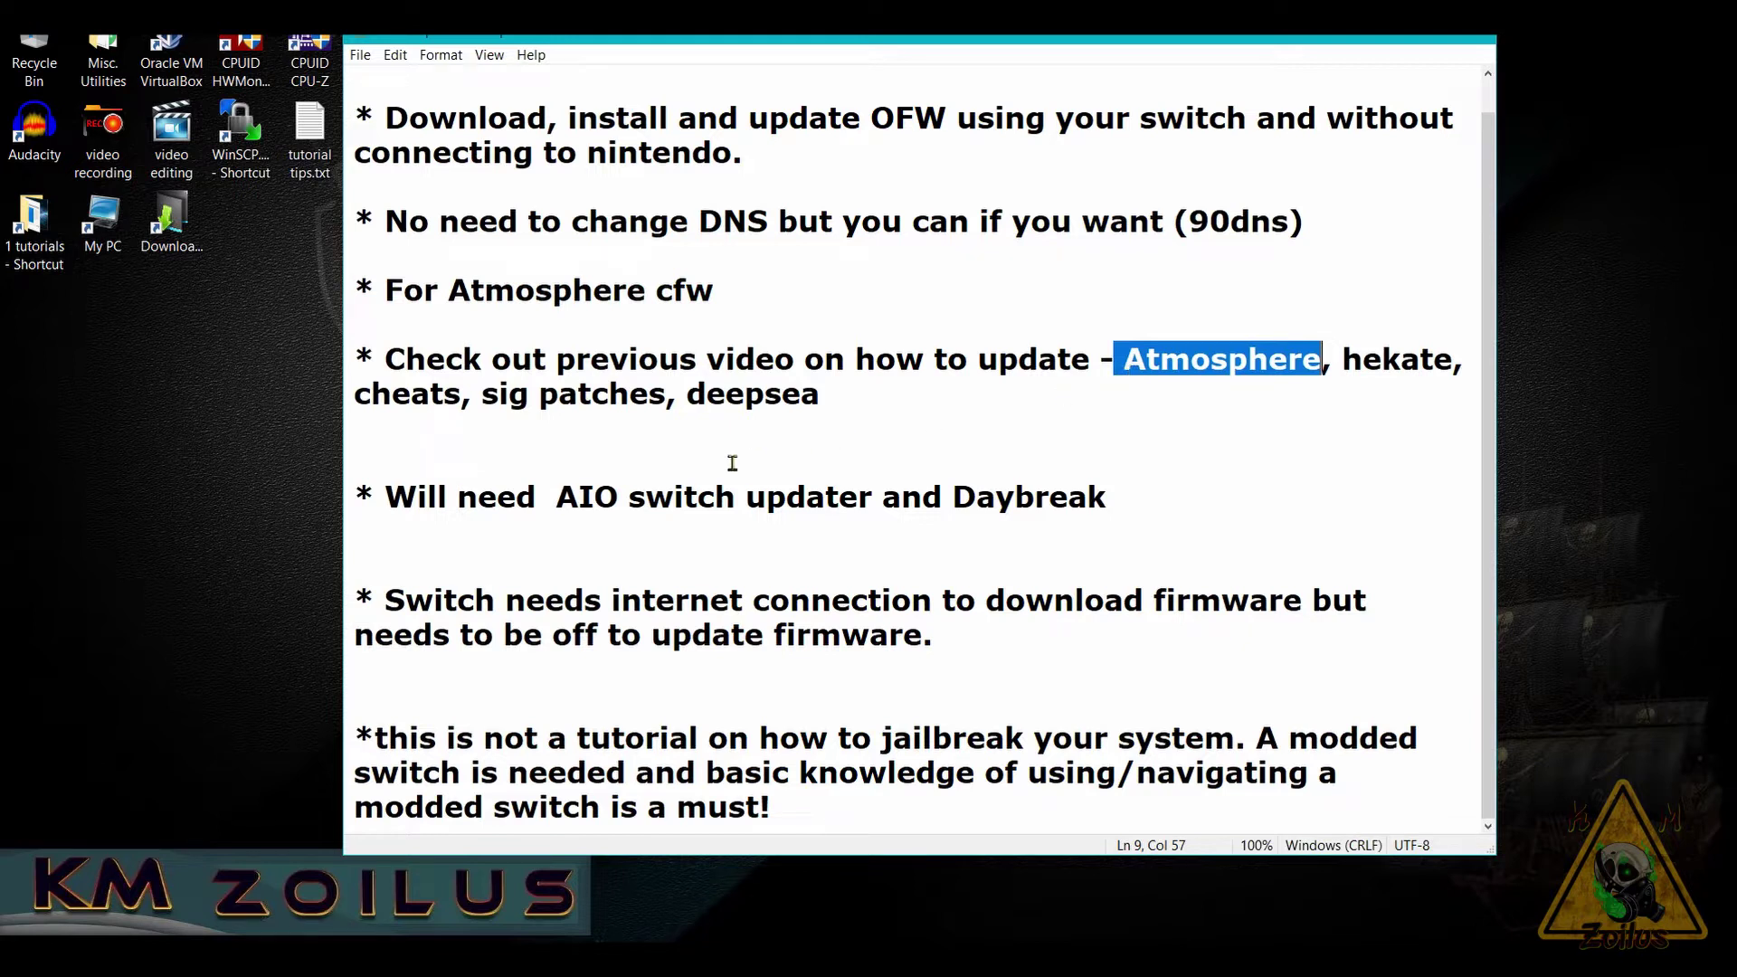
{"action": "left_click_drag", "start_coordinate": [558, 503], "coordinate": [1110, 503]}
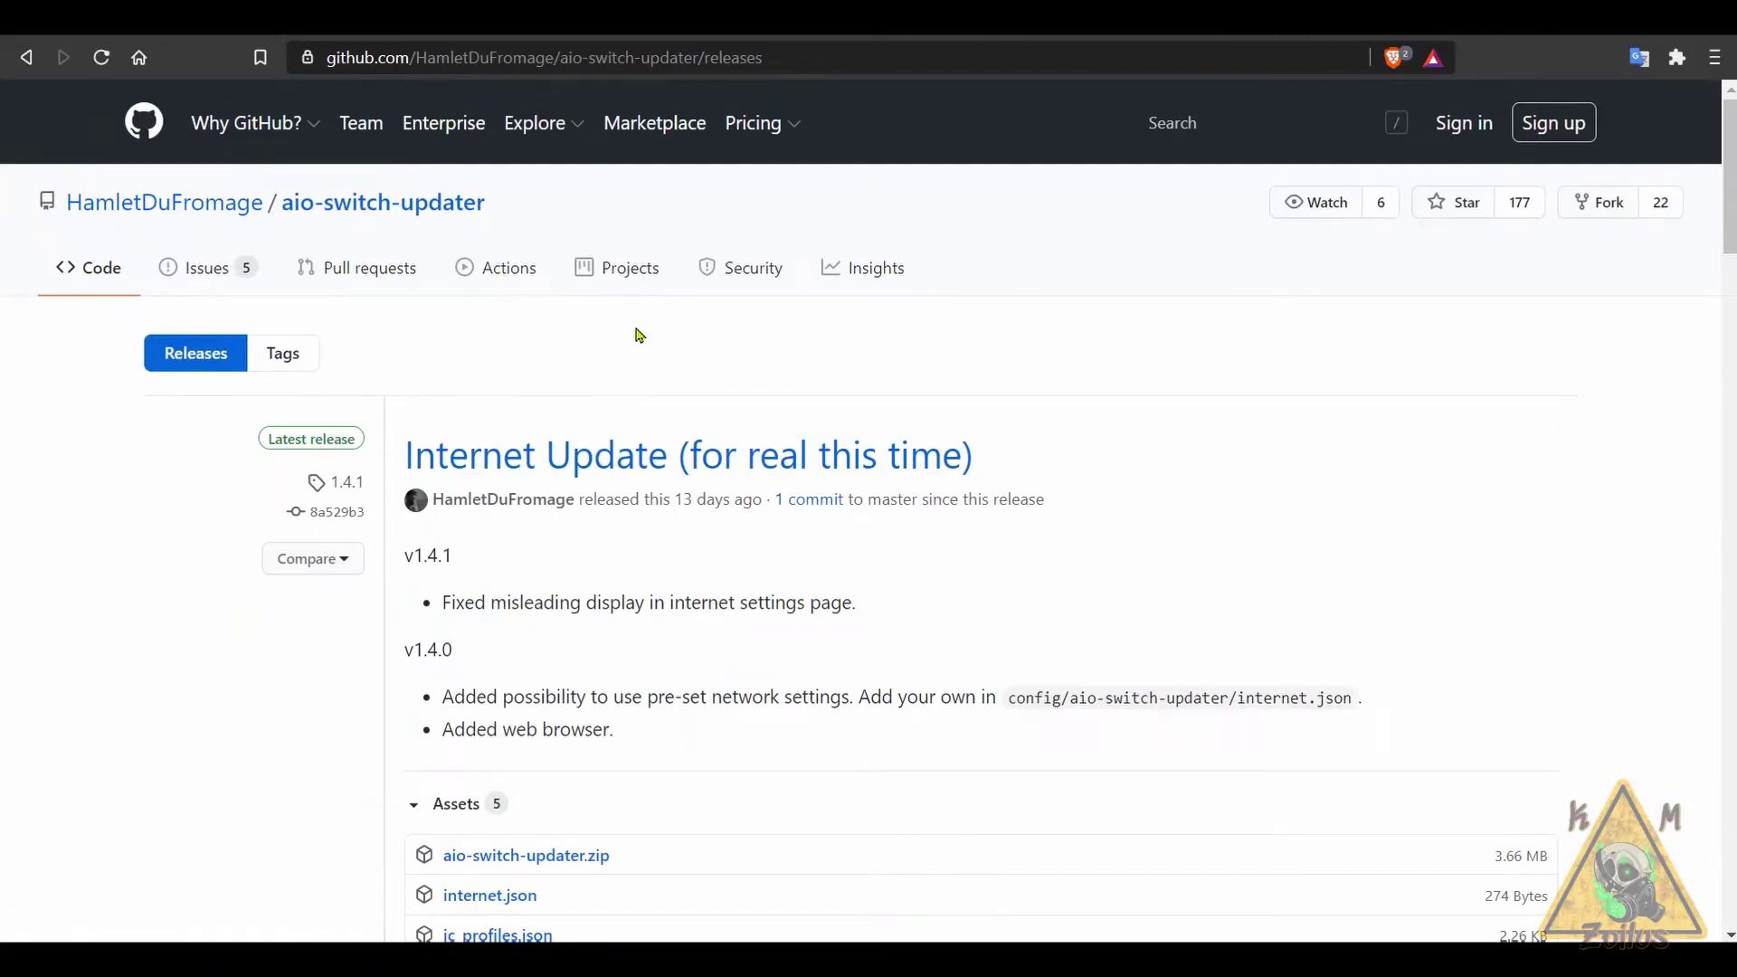
Step: Scroll the aio-switch-updater 1.4.1 release page to its Assets, including aio-switch-updater.zip
{"action": "scroll", "coordinate": [638, 335], "scroll_direction": "down", "scroll_amount": 1}
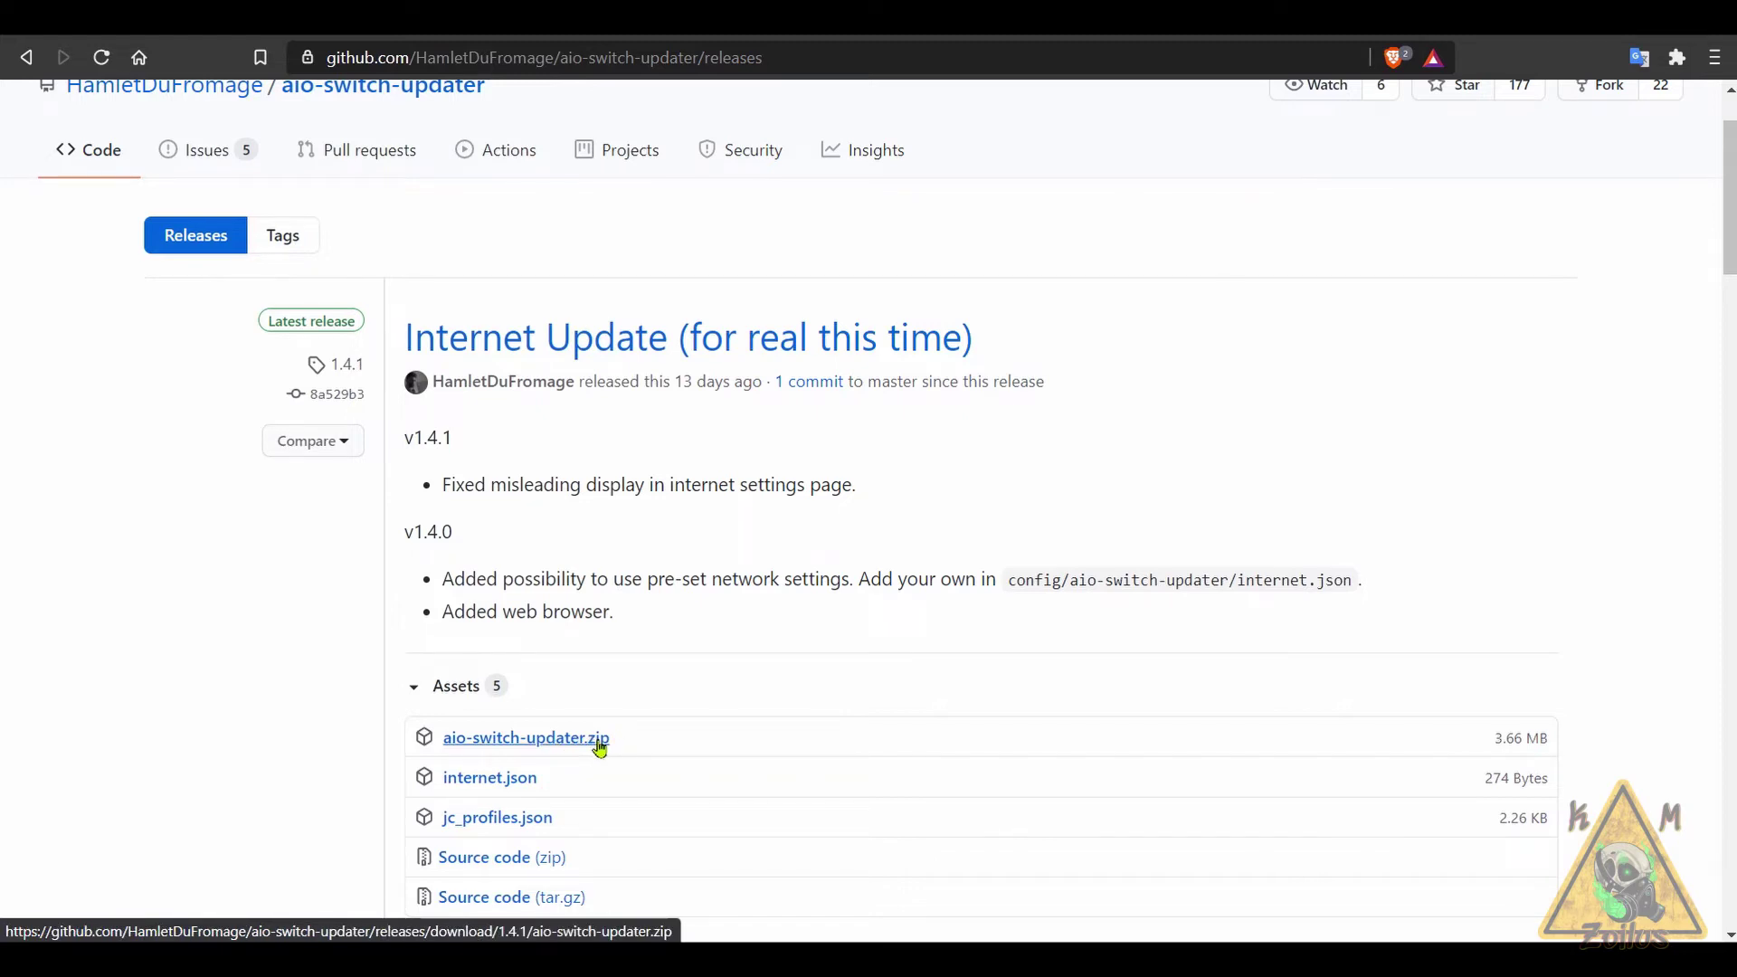
{"action": "scroll", "coordinate": [597, 737], "scroll_direction": "down", "scroll_amount": 2}
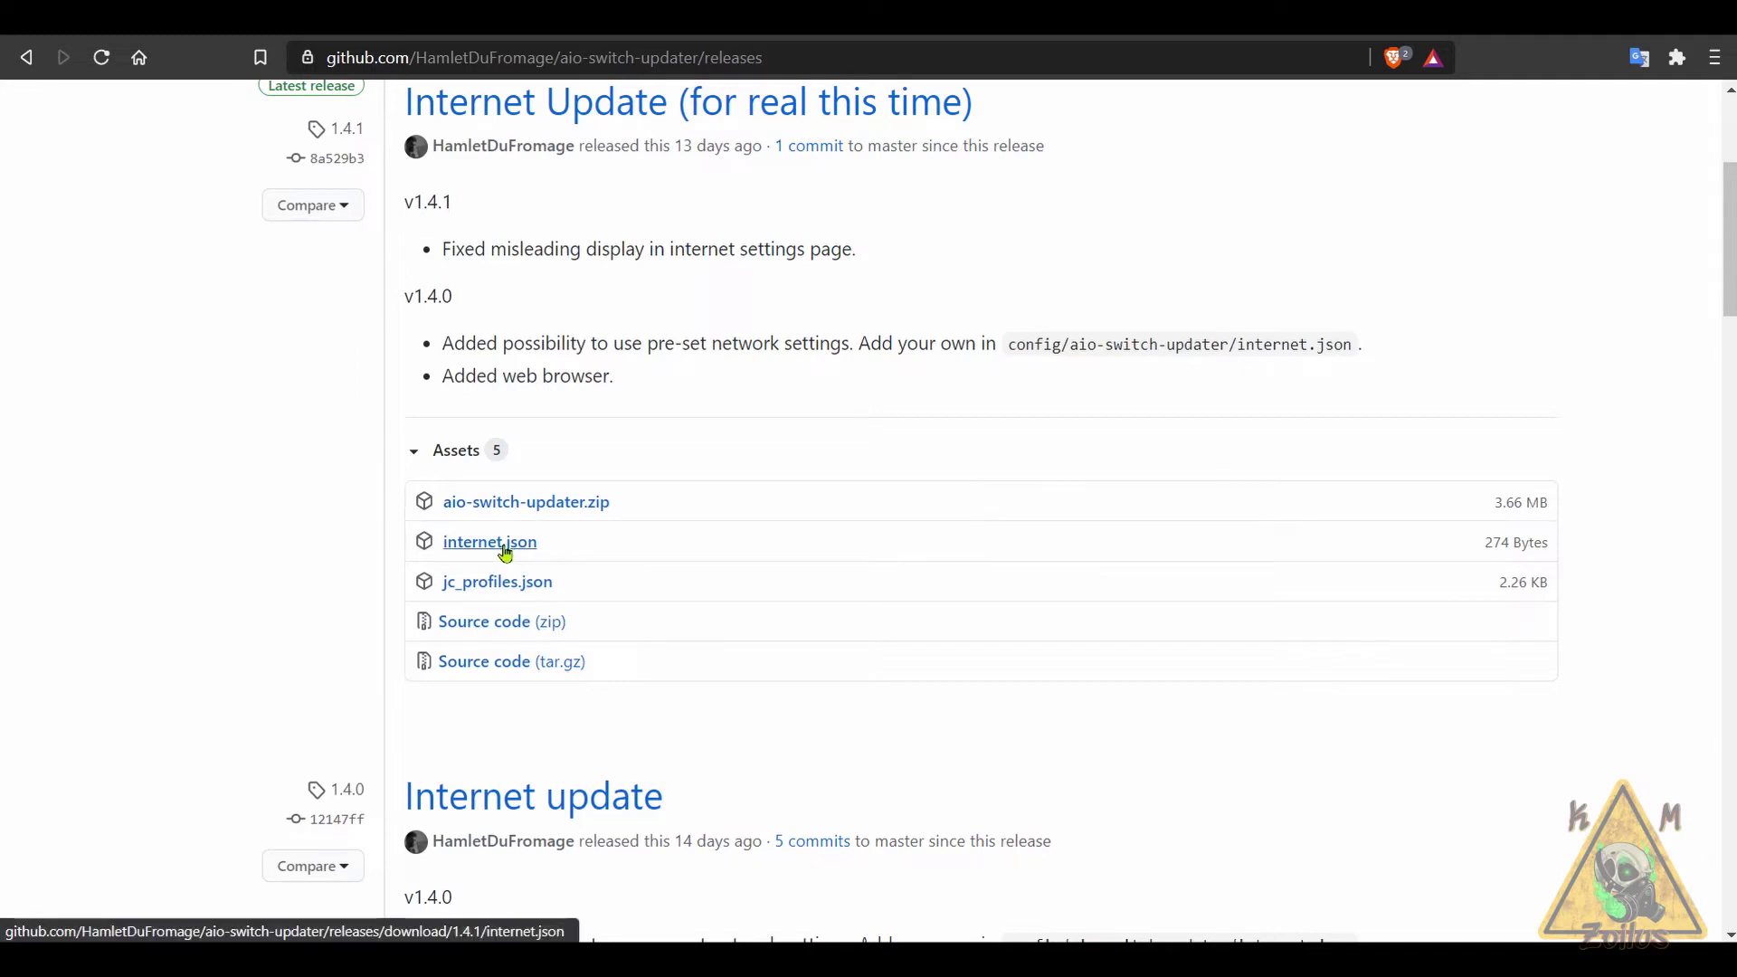
{"action": "scroll", "coordinate": [579, 613], "scroll_direction": "up", "scroll_amount": 2}
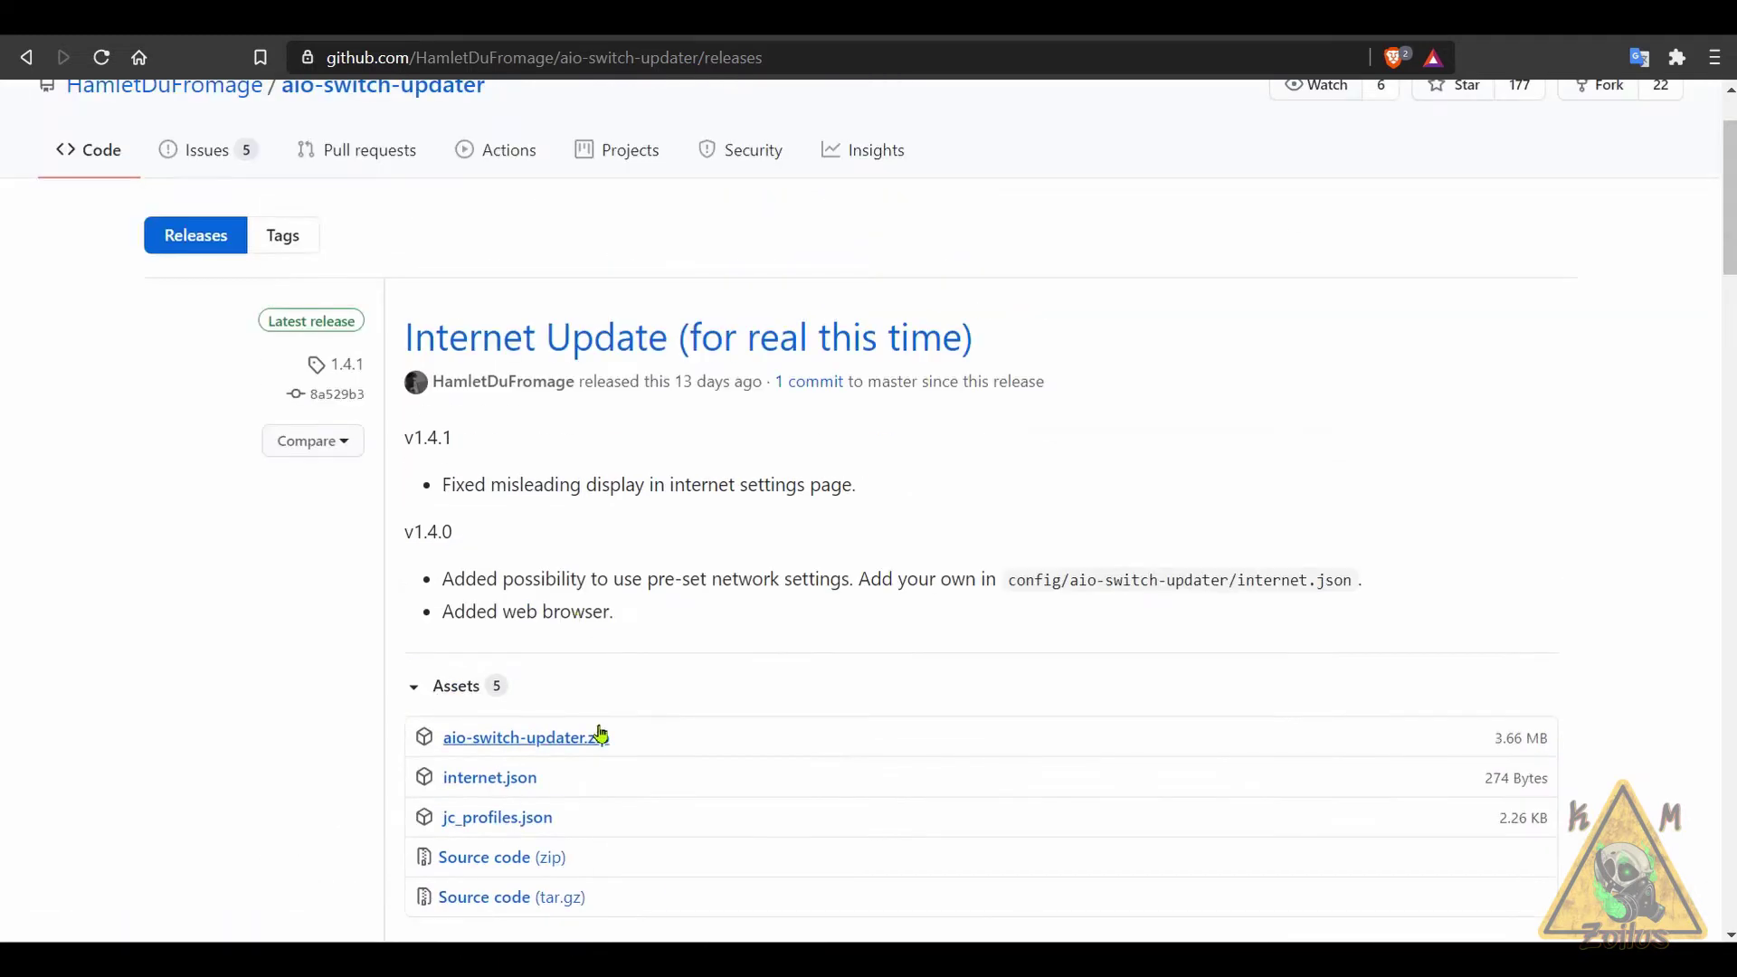
Step: Go back to the Atmosphere 0.17.1 release, look over its Assets, then minimize the browser to the desktop
{"action": "key", "text": "alt+Left"}
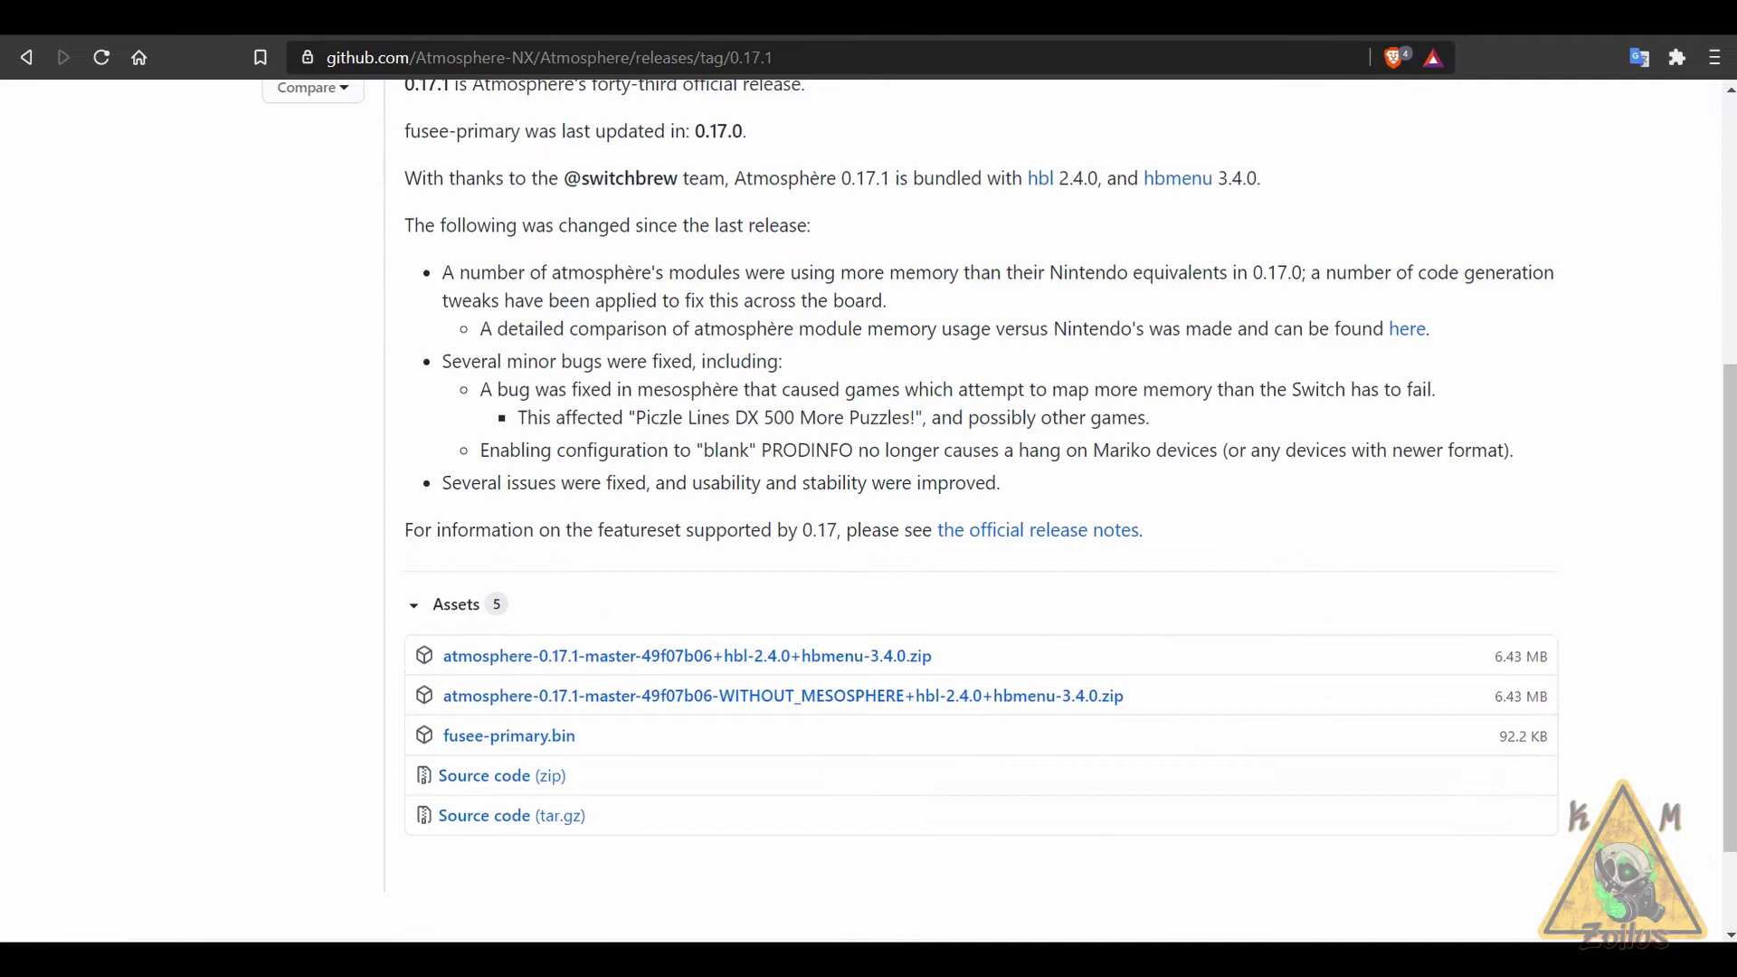
{"action": "scroll", "coordinate": [601, 342], "scroll_direction": "up", "scroll_amount": 5}
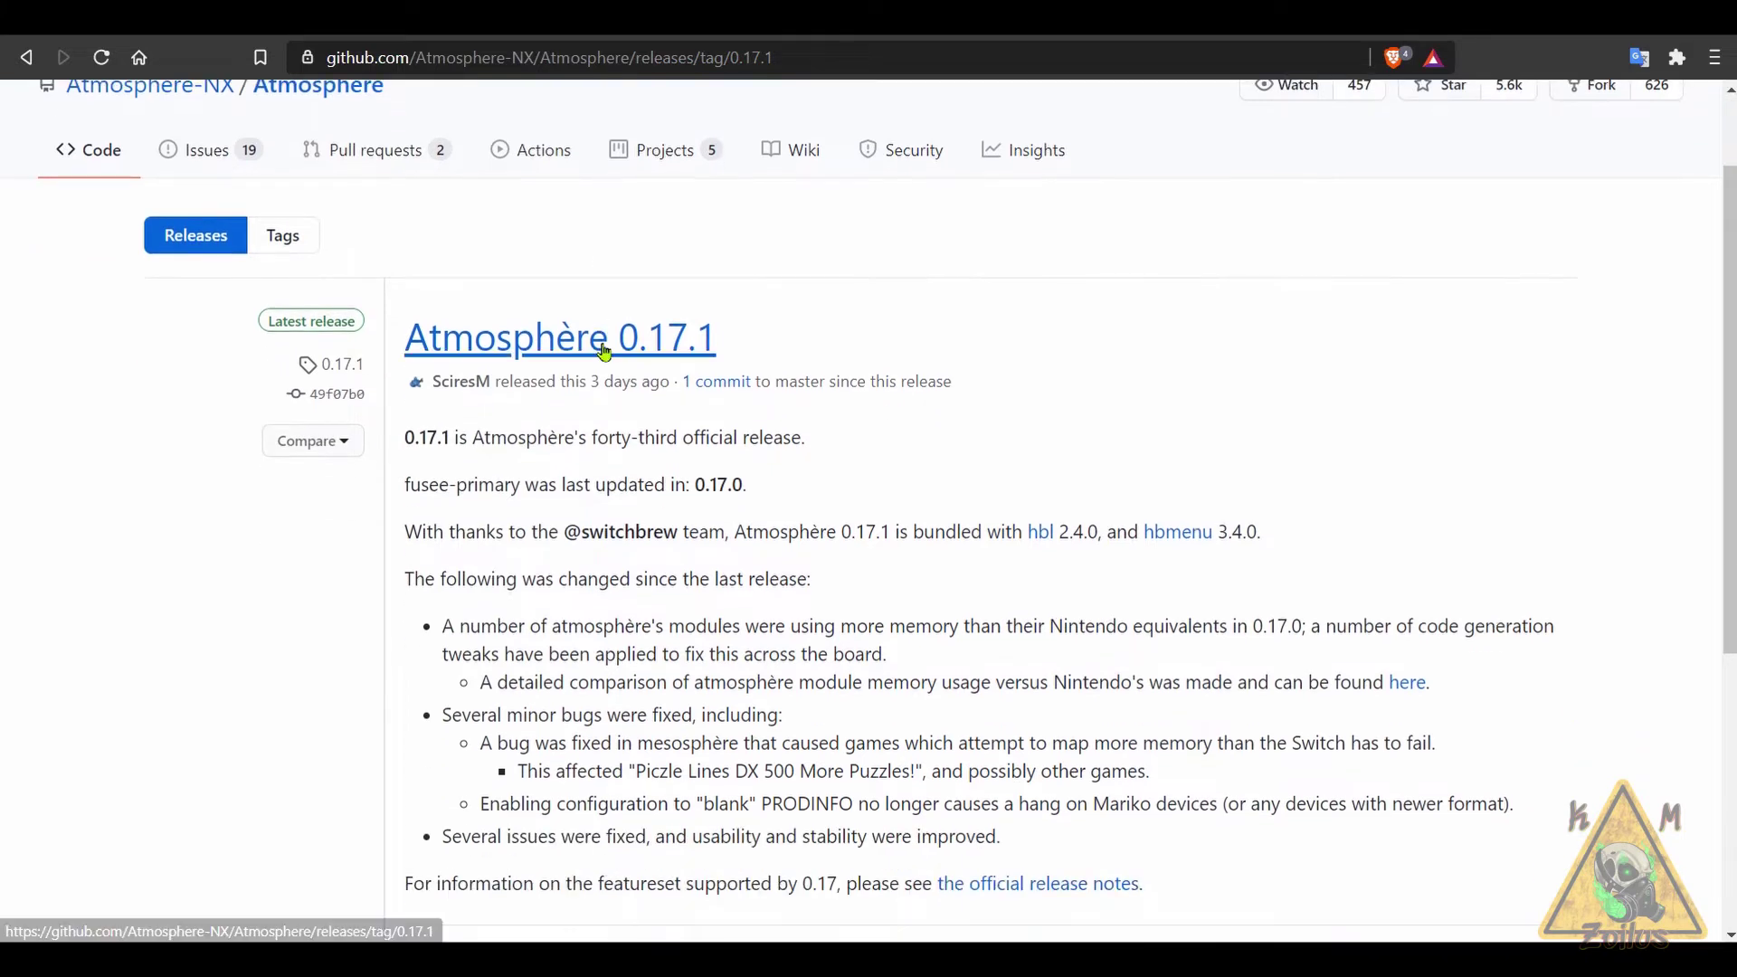
{"action": "scroll", "coordinate": [605, 353], "scroll_direction": "down", "scroll_amount": 5}
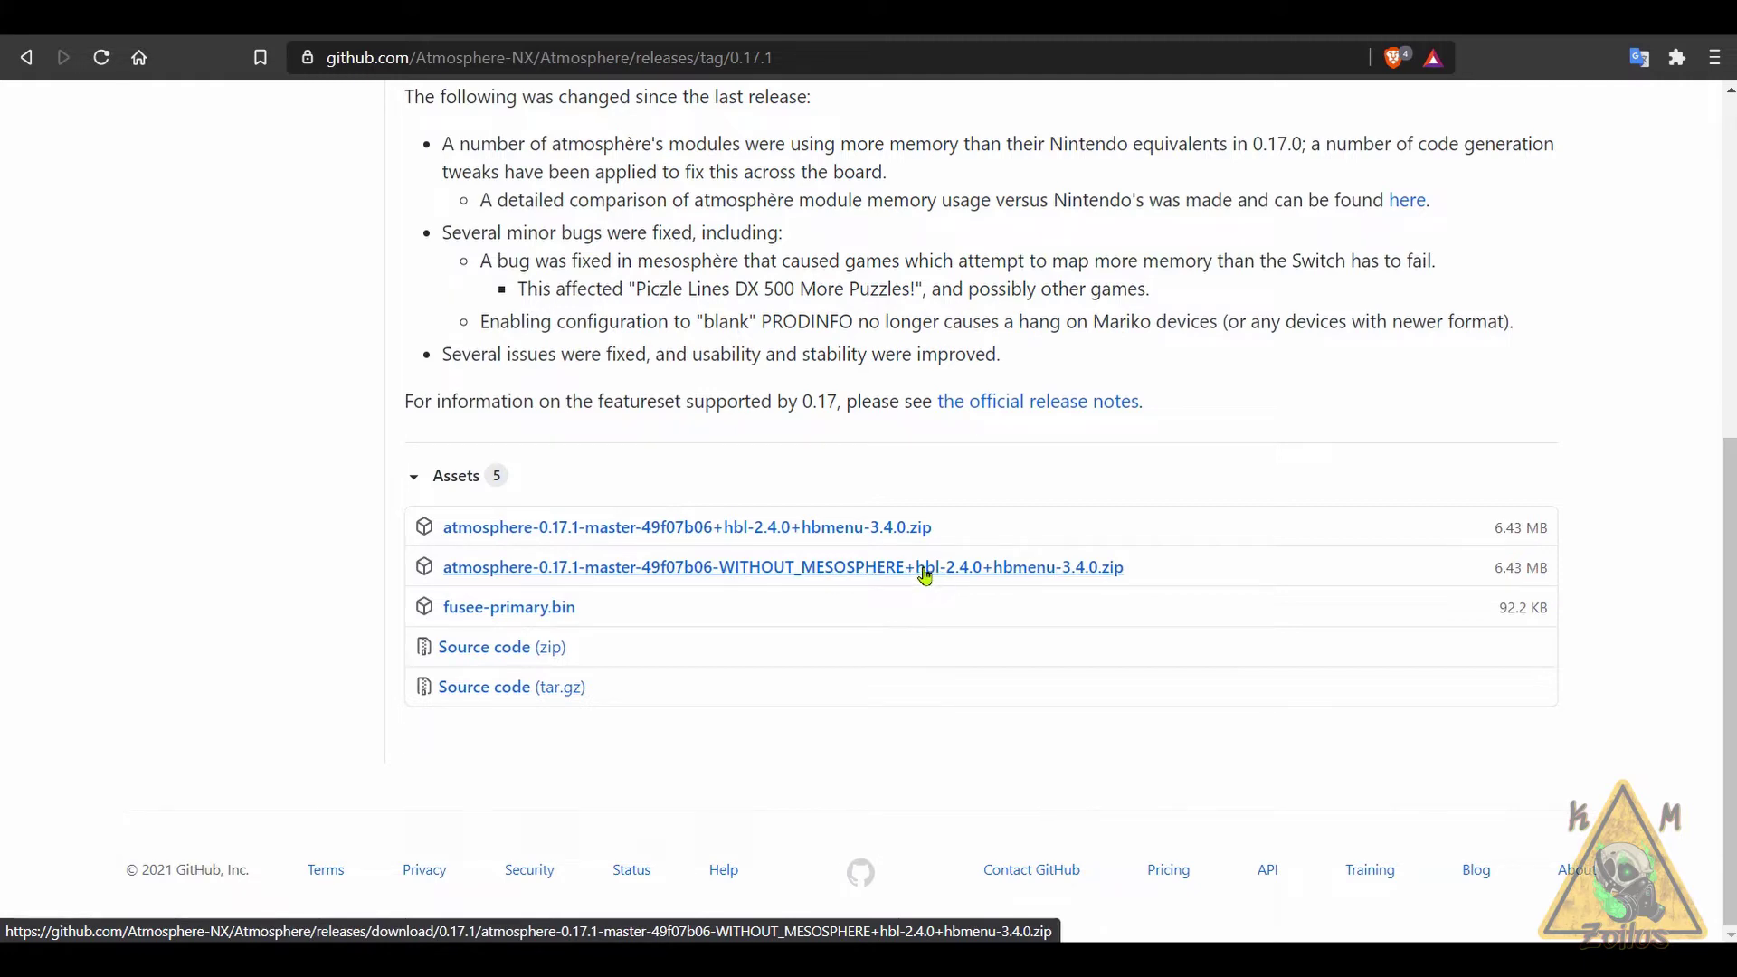
{"action": "key", "text": "super+d"}
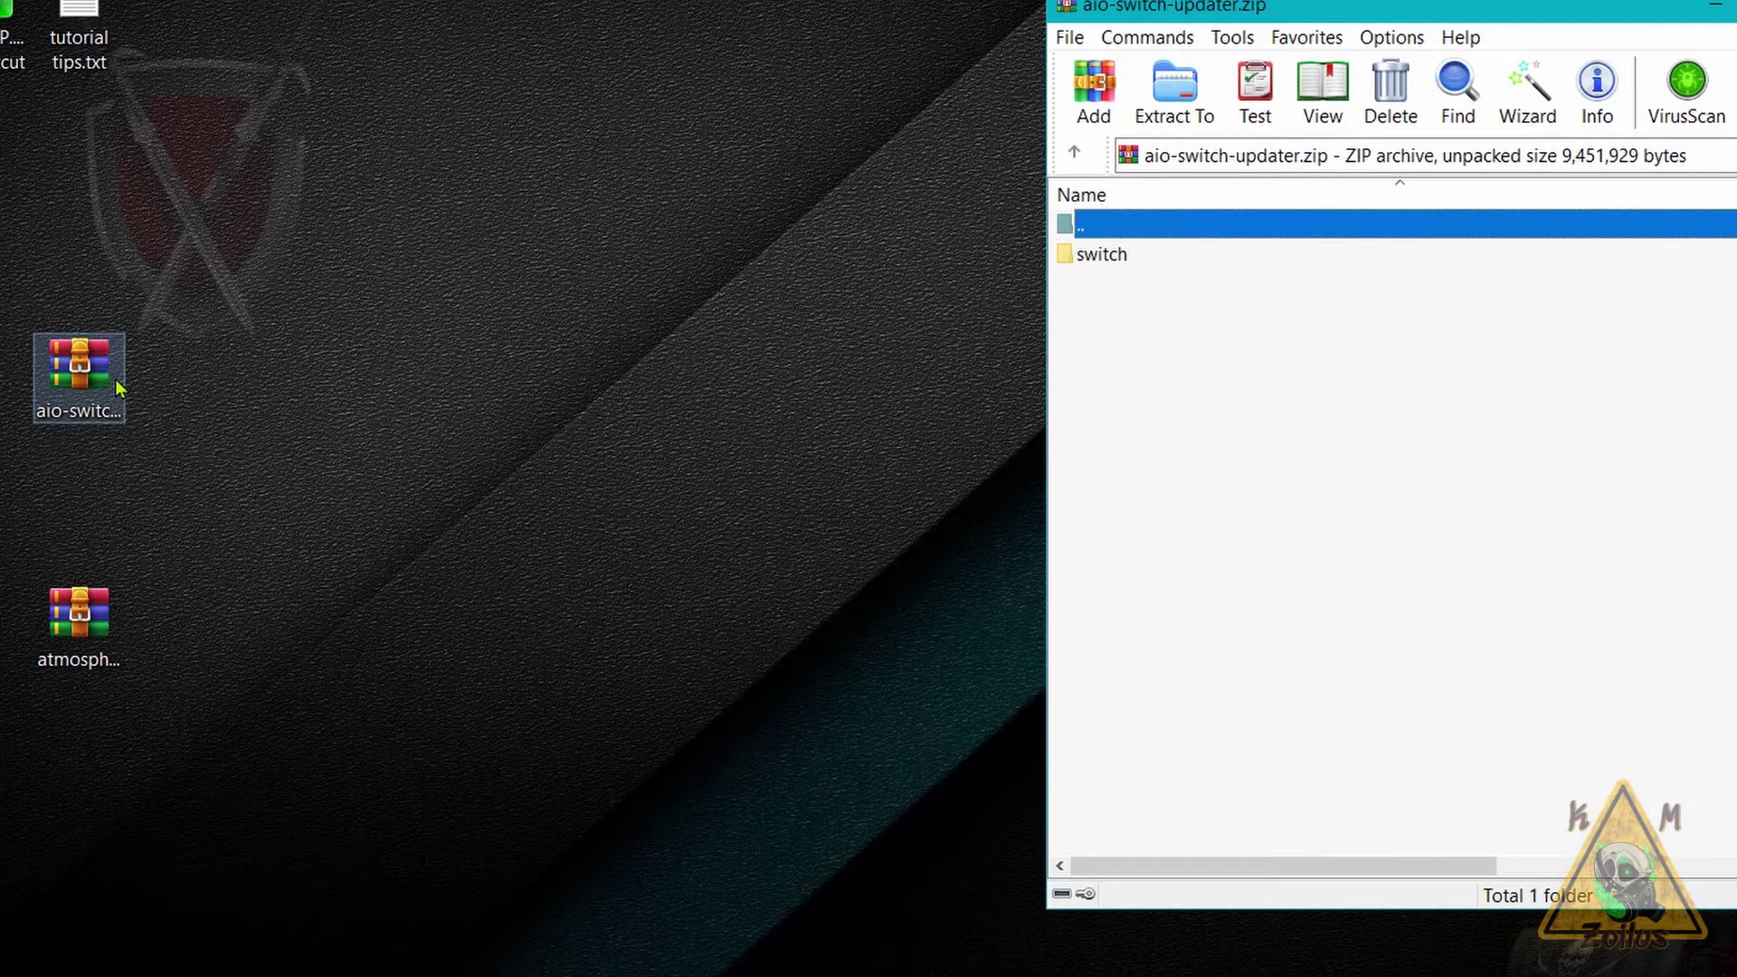
Step: Extract the switch folder from aio-switch-updater.zip onto the desktop, close WinRAR, and check the folder's contents
{"action": "left_click", "coordinate": [1120, 261]}
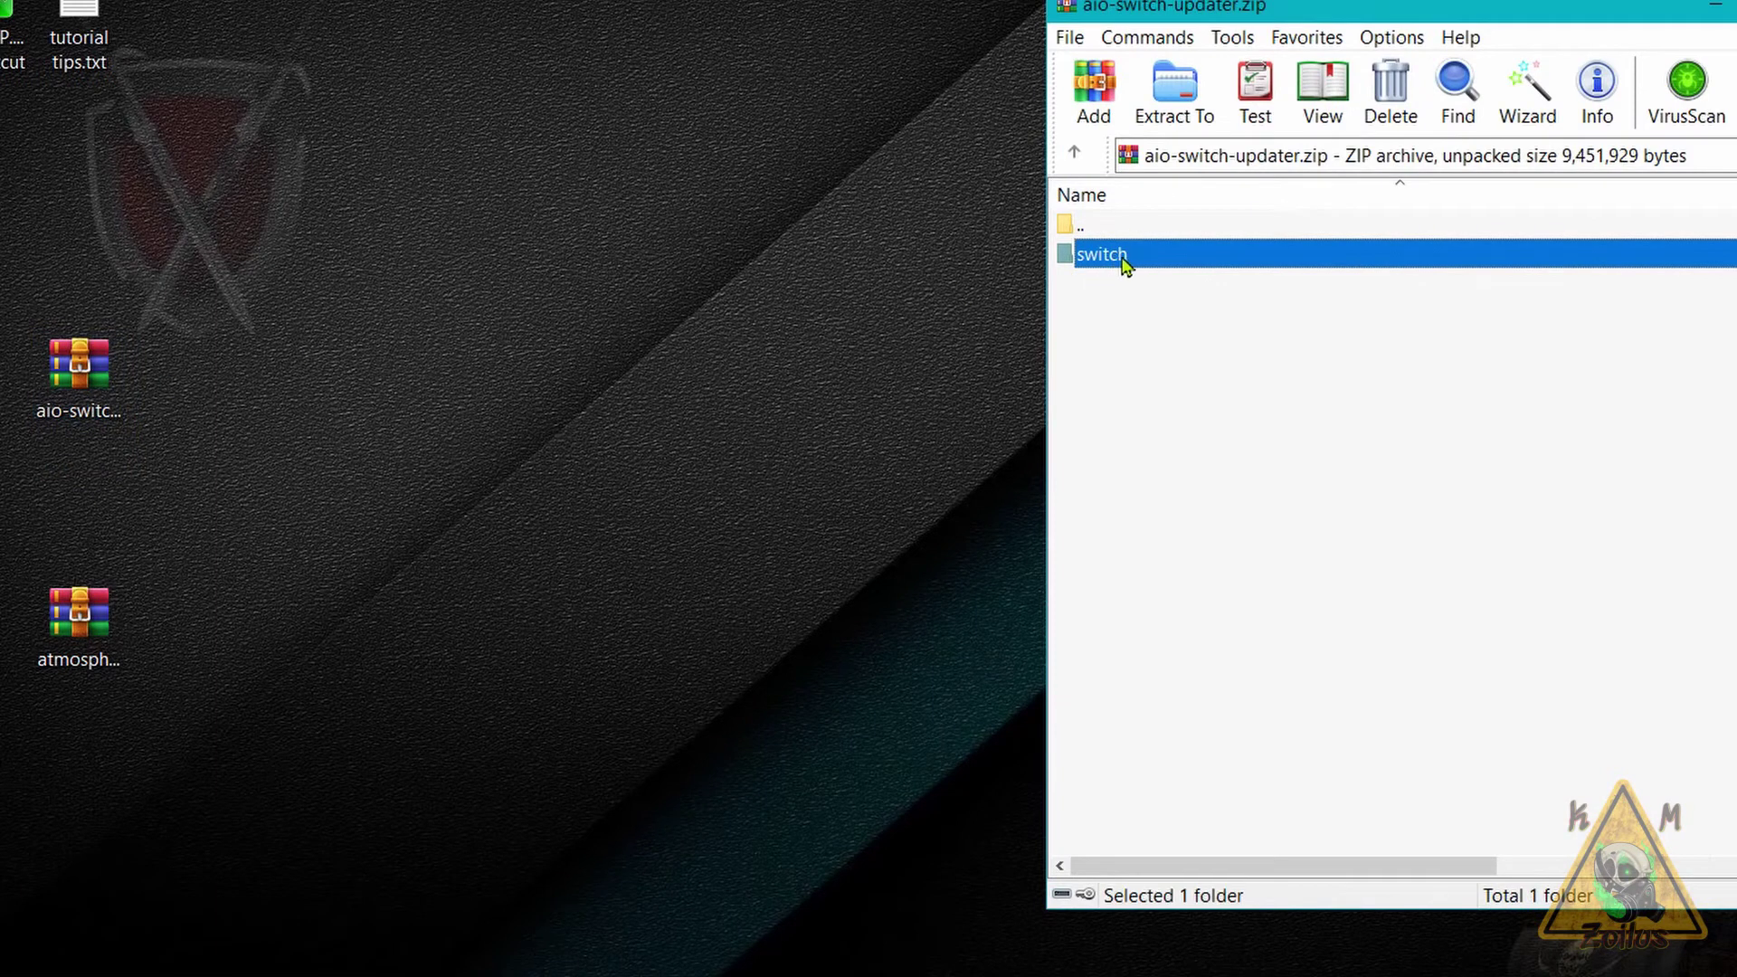
{"action": "left_click_drag", "start_coordinate": [1122, 261], "coordinate": [744, 273]}
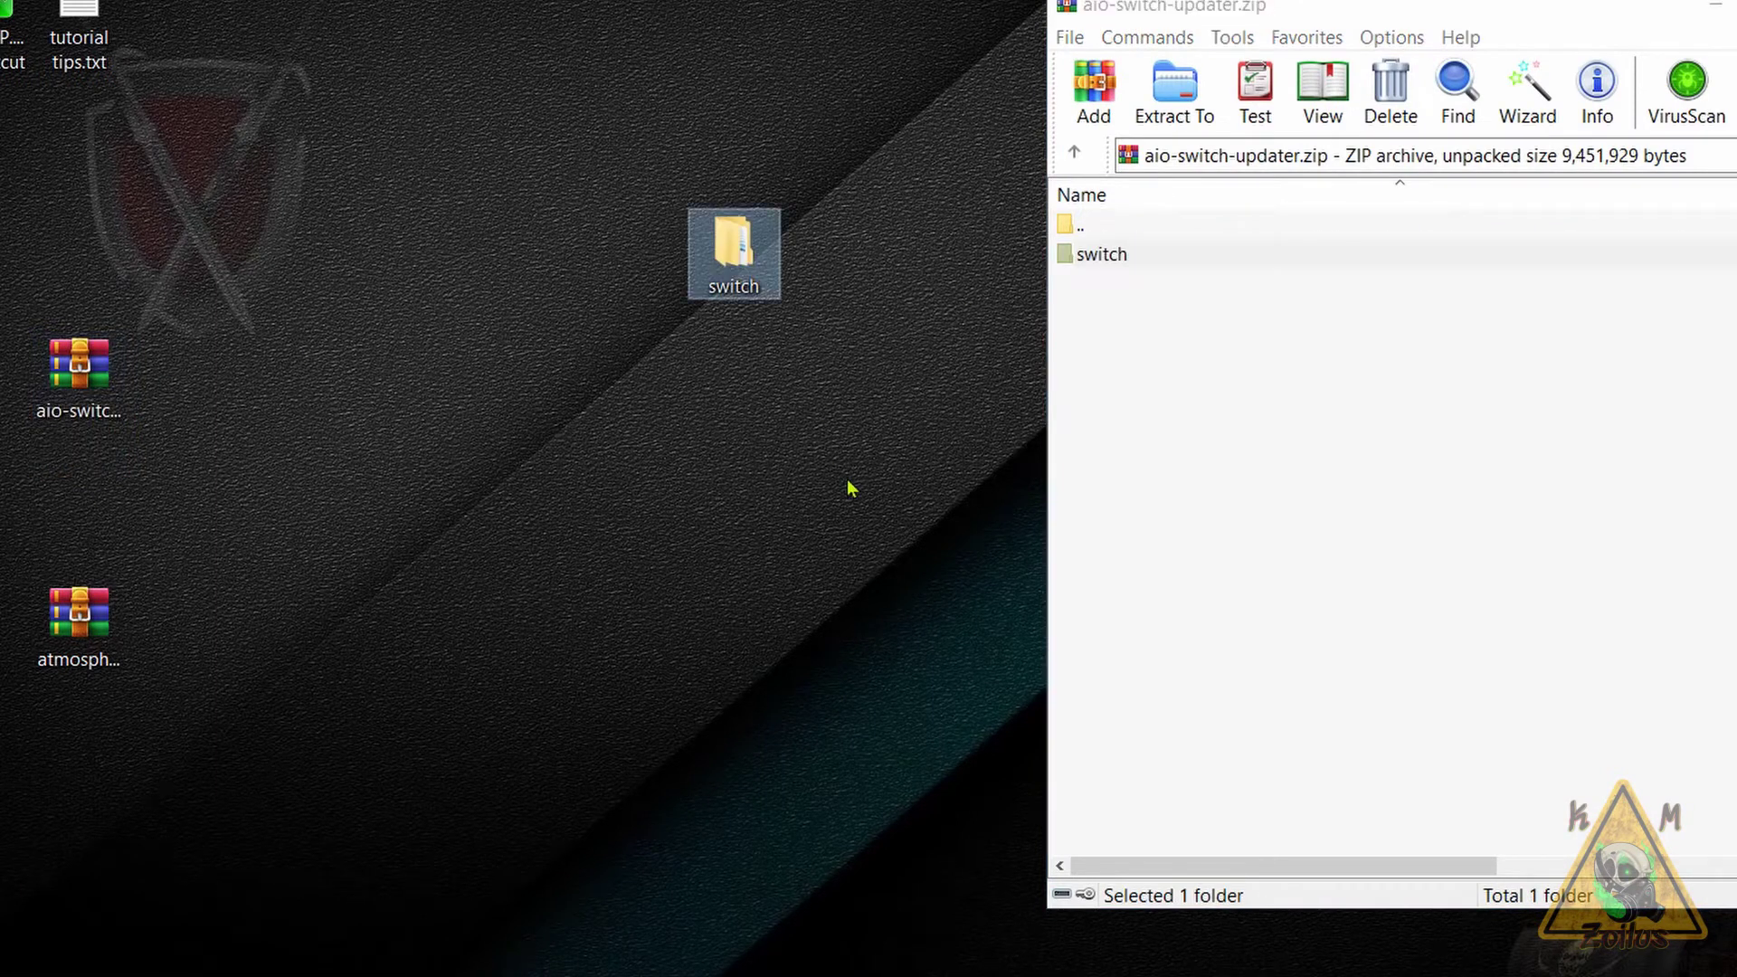
{"action": "key", "text": "Escape"}
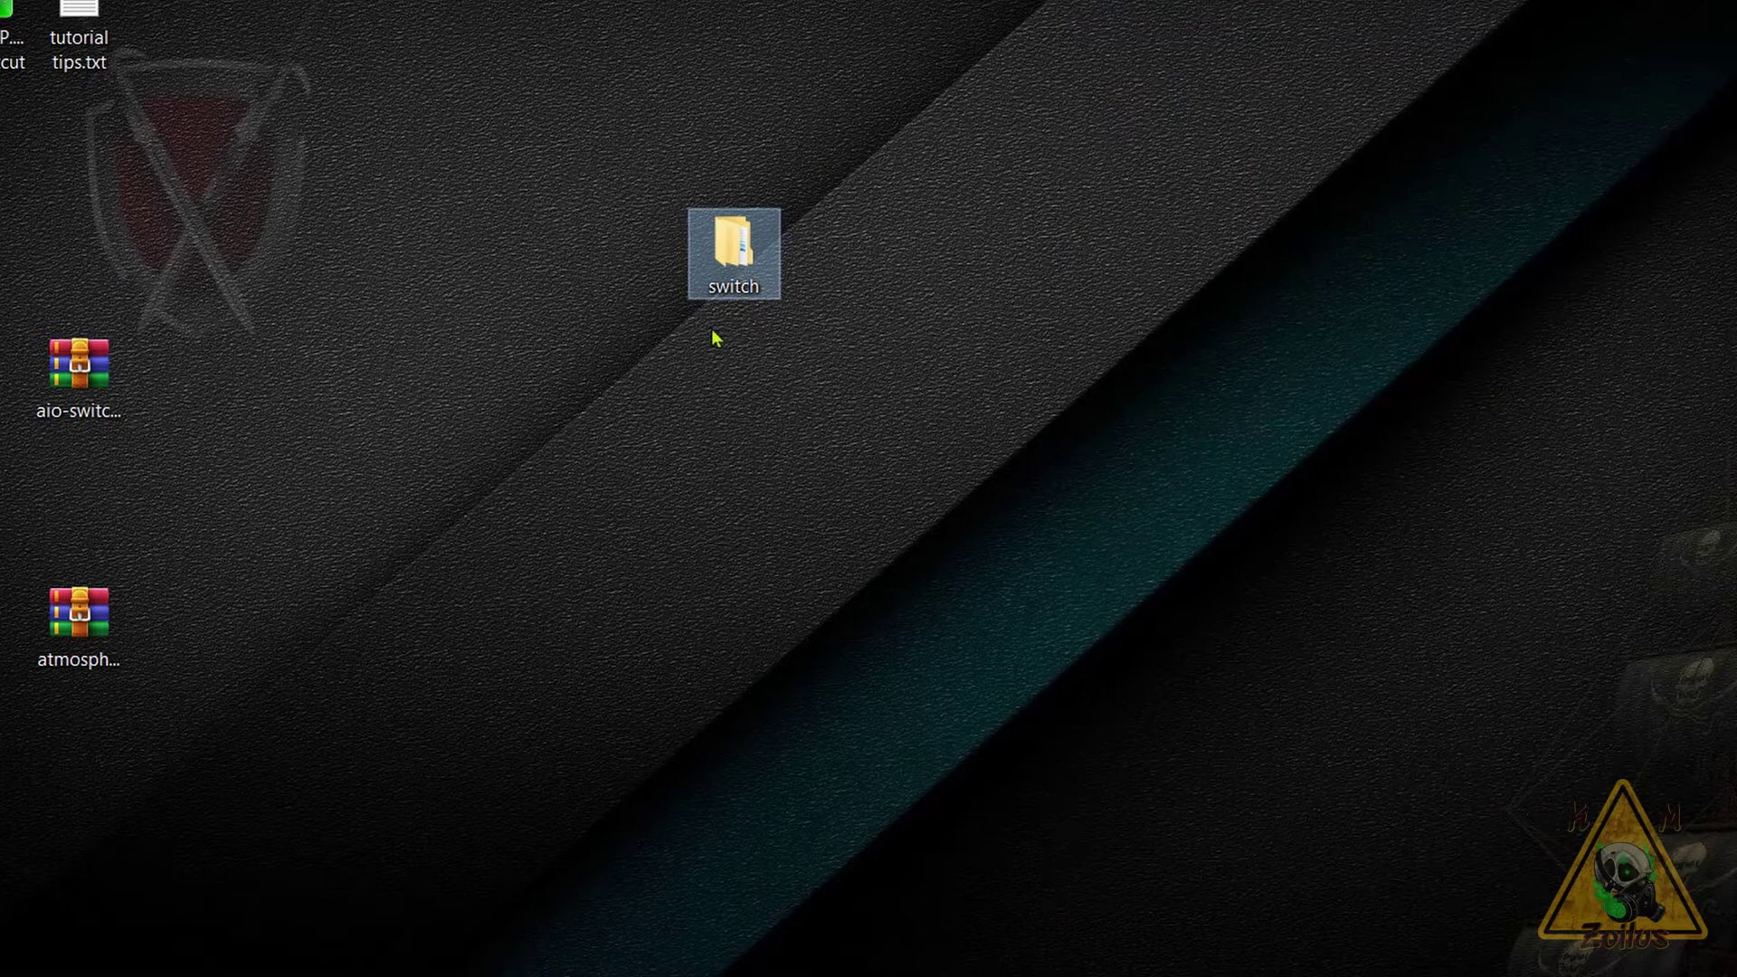
{"action": "double_click", "coordinate": [744, 255]}
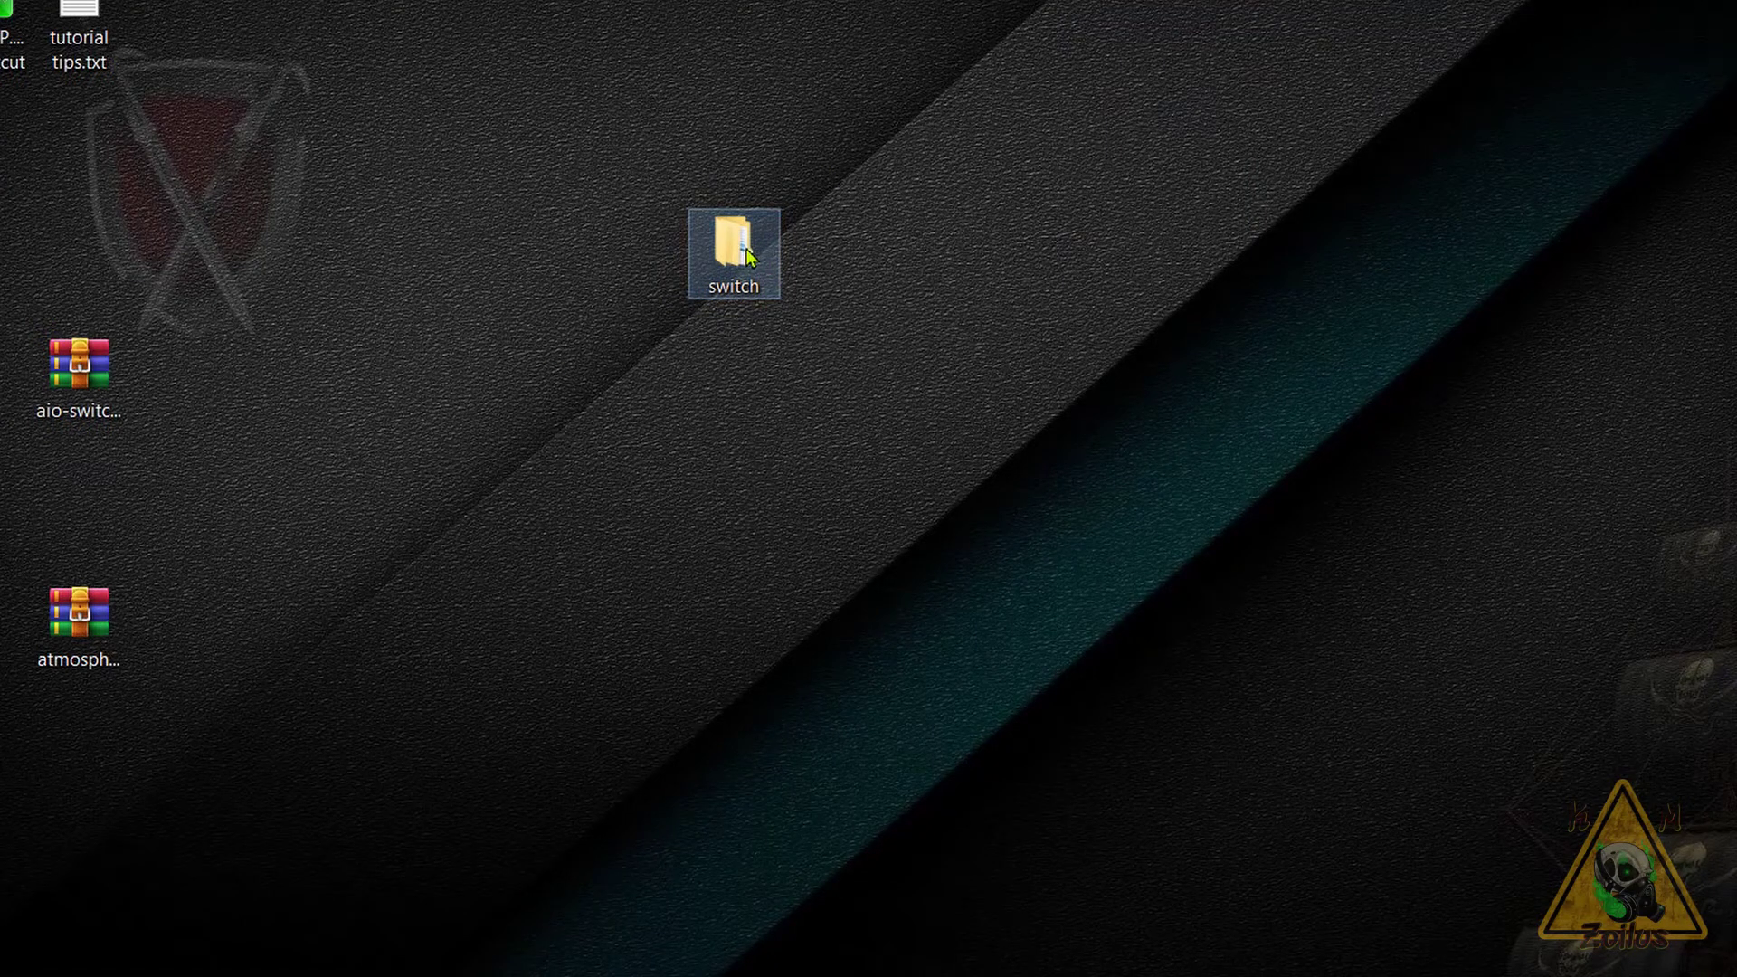
{"action": "left_click", "coordinate": [1601, 27]}
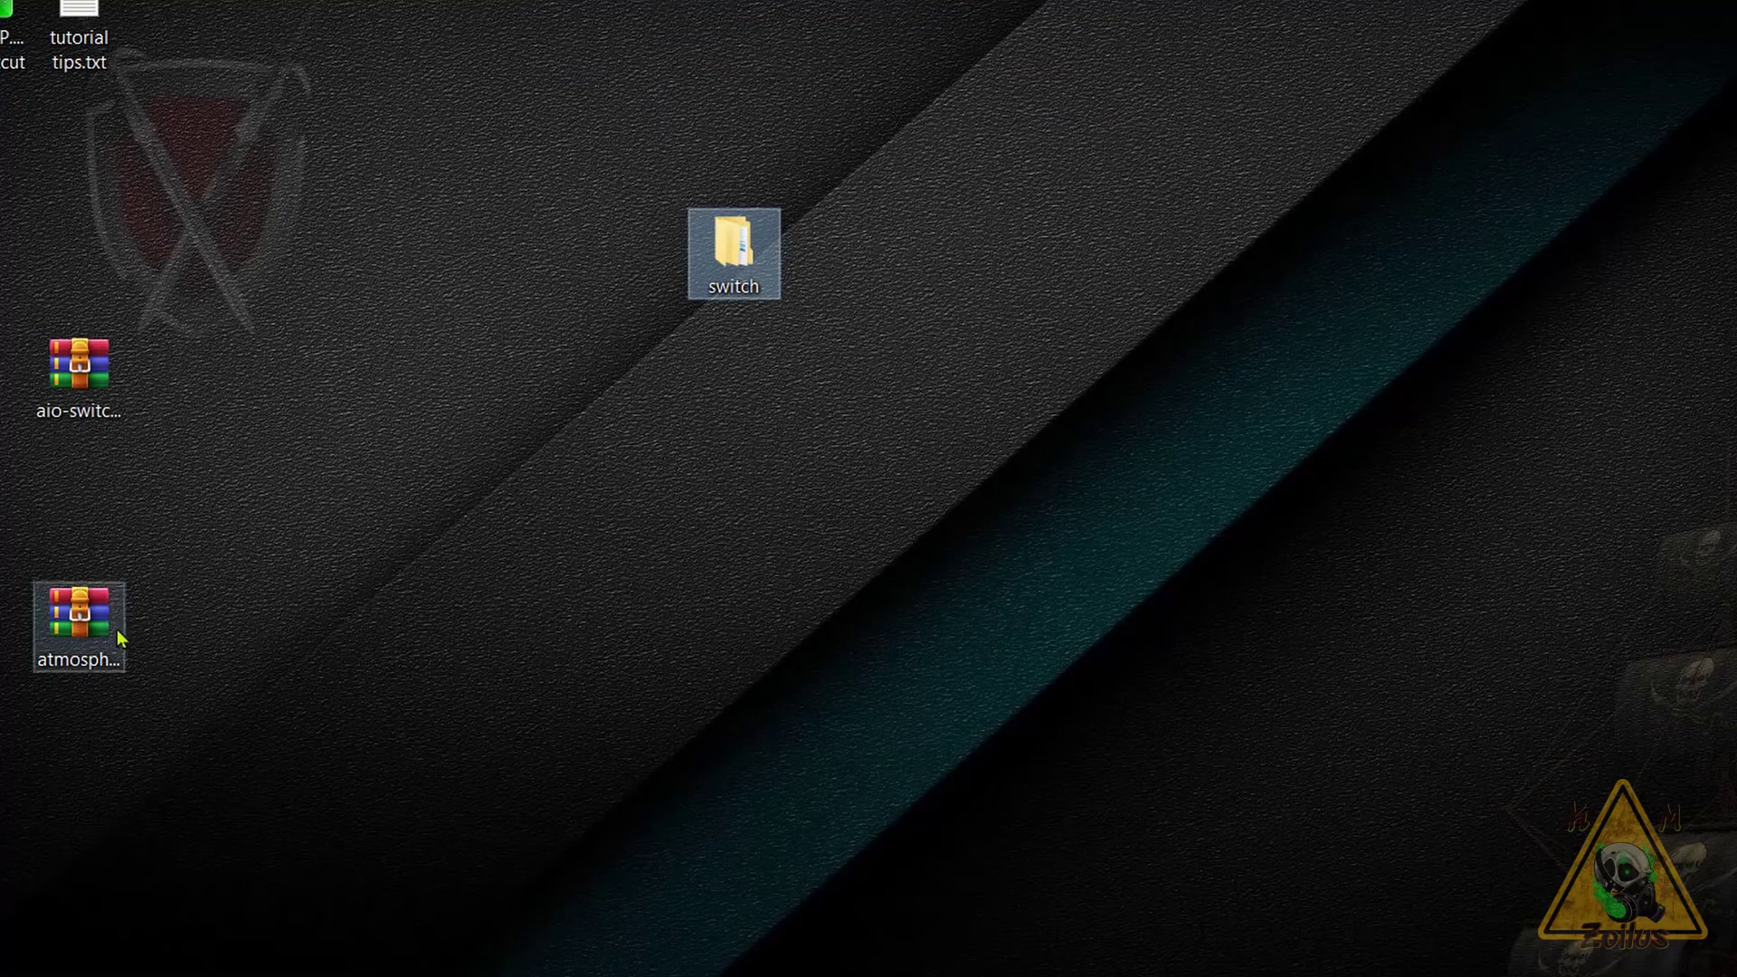
Step: Pull daybreak.nro from the Atmosphere archive's switch folder and move it into the desktop switch folder
{"action": "mouse_move", "coordinate": [103, 637]}
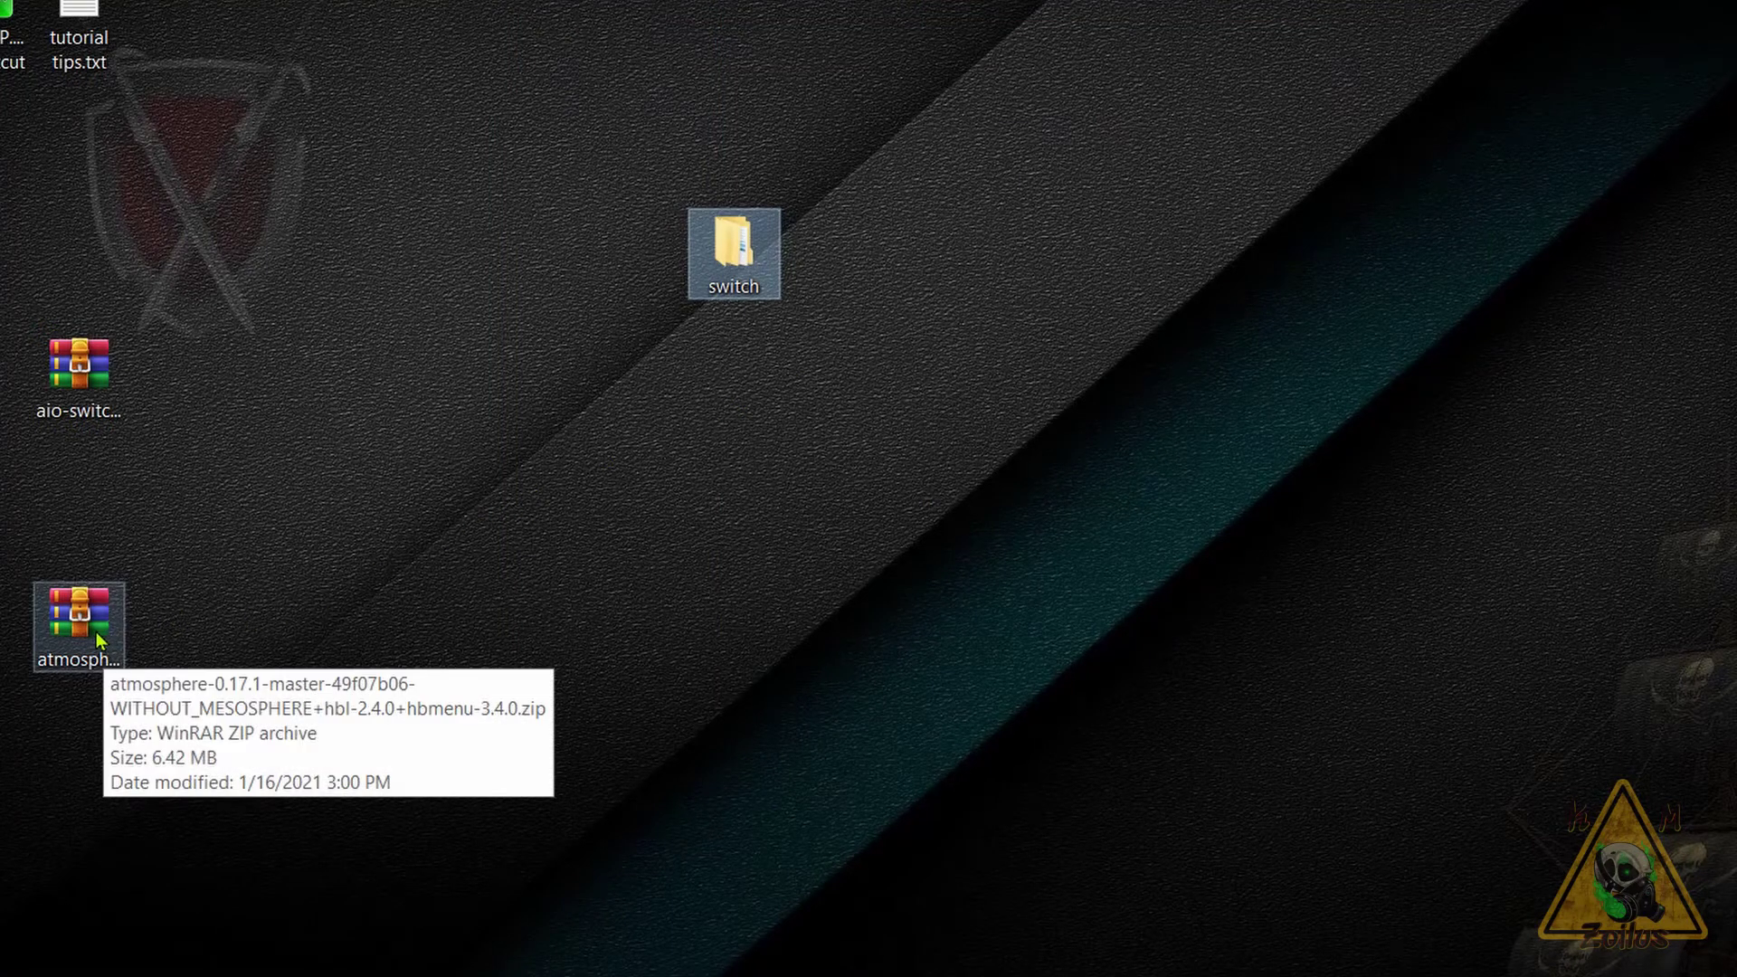
{"action": "double_click", "coordinate": [96, 631]}
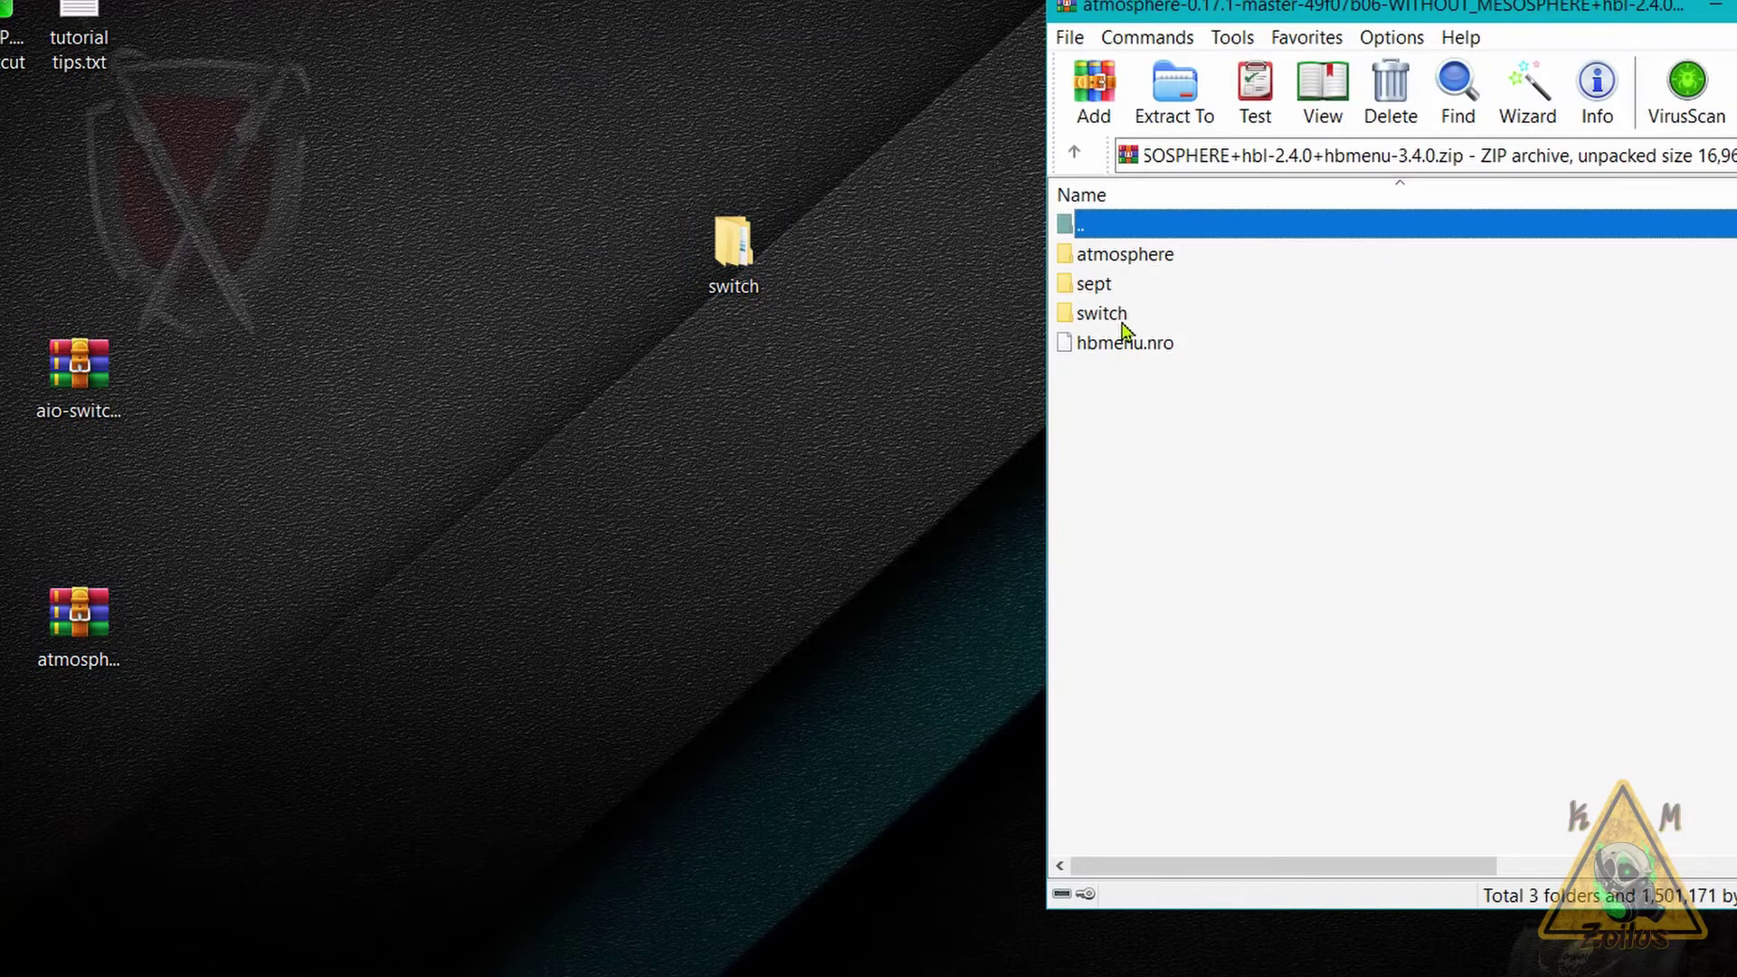
{"action": "double_click", "coordinate": [1123, 317]}
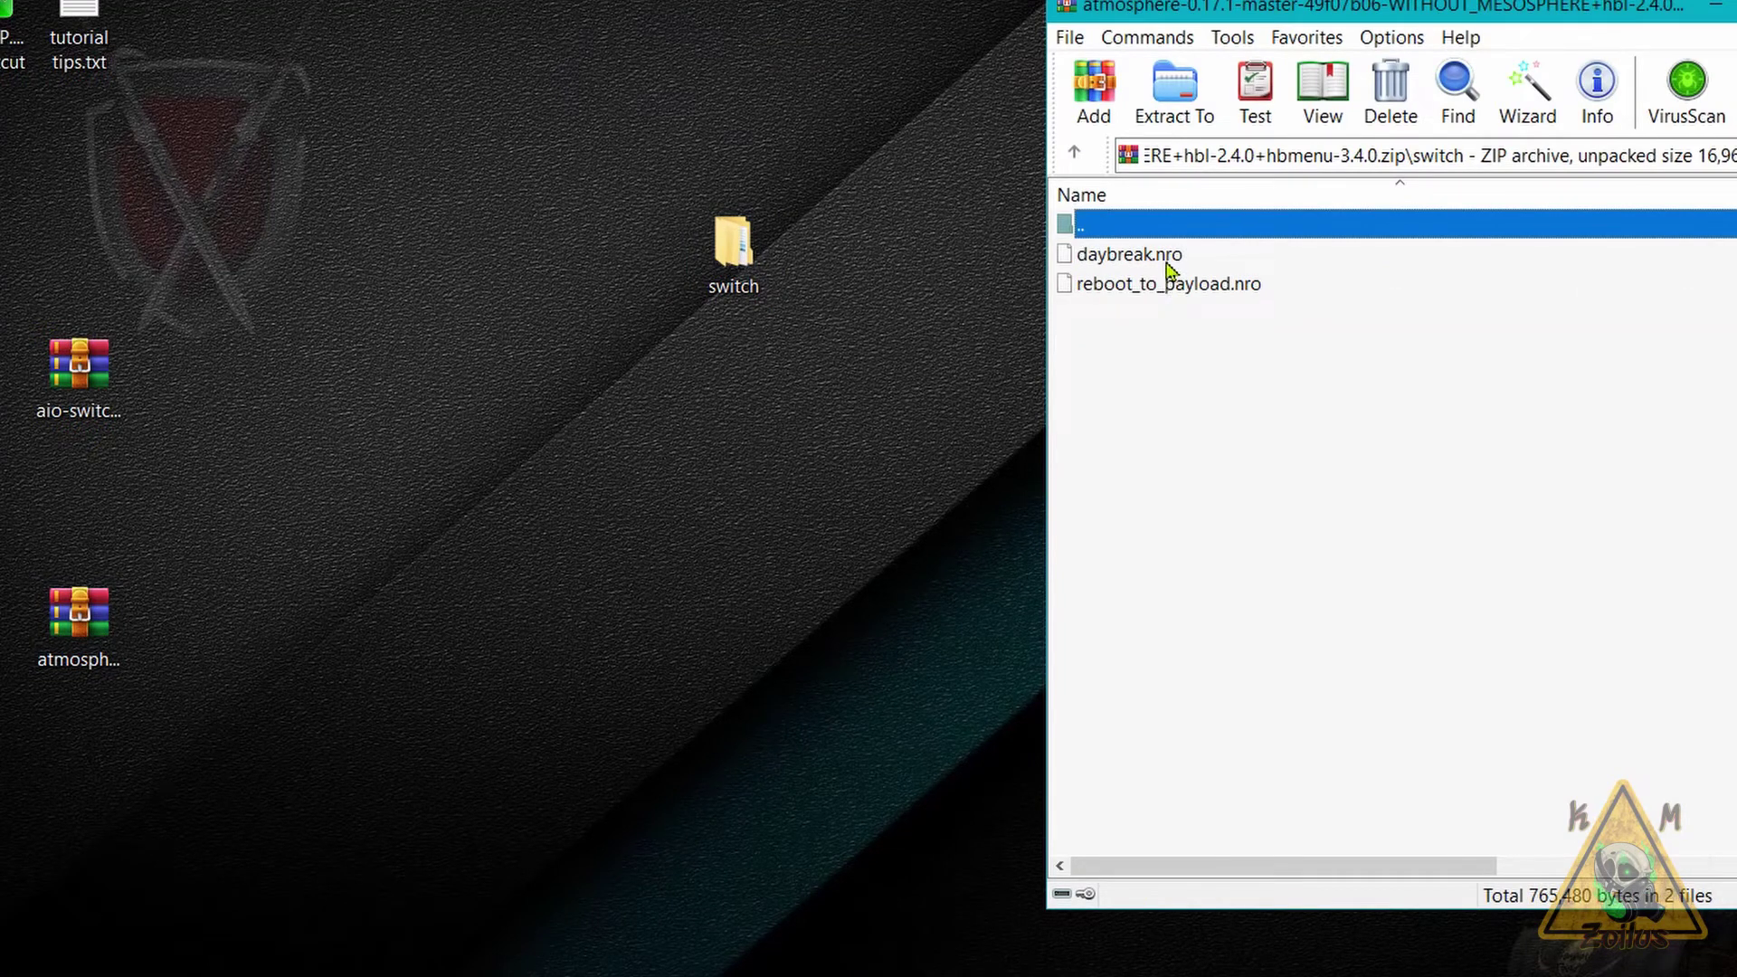
{"action": "left_click", "coordinate": [1167, 256]}
{"action": "left_click_drag", "start_coordinate": [1167, 256], "coordinate": [751, 450]}
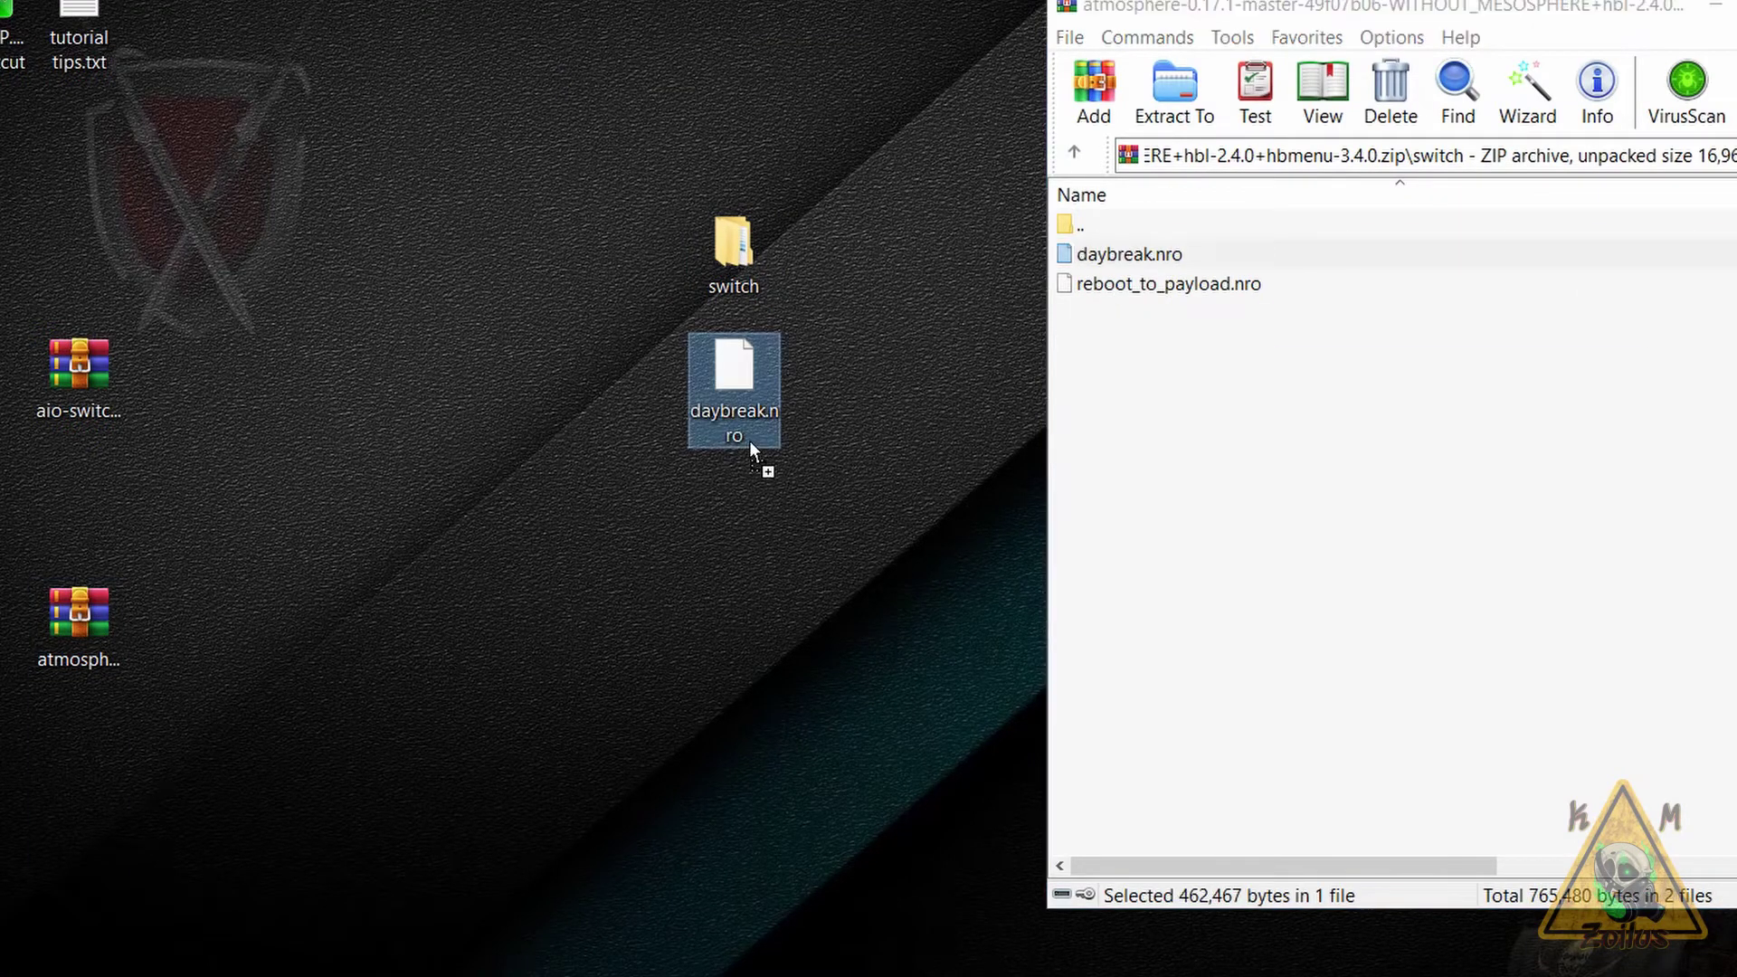
{"action": "left_click", "coordinate": [1714, 5]}
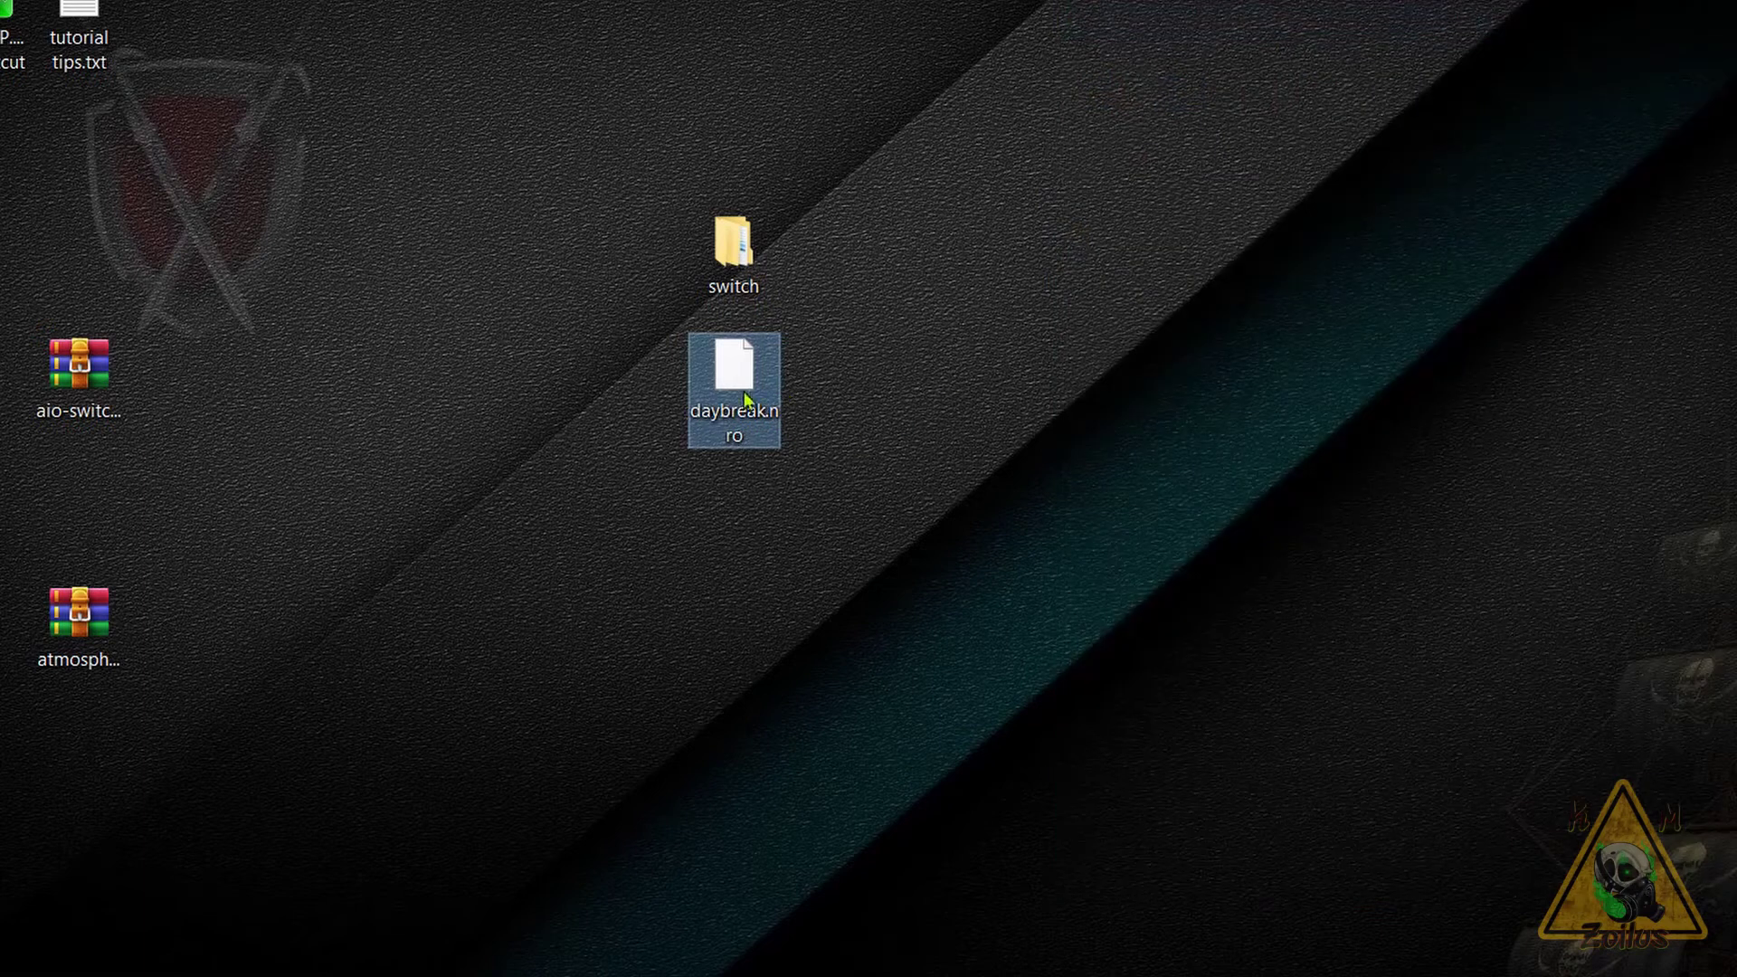
{"action": "left_click_drag", "start_coordinate": [718, 396], "coordinate": [726, 274]}
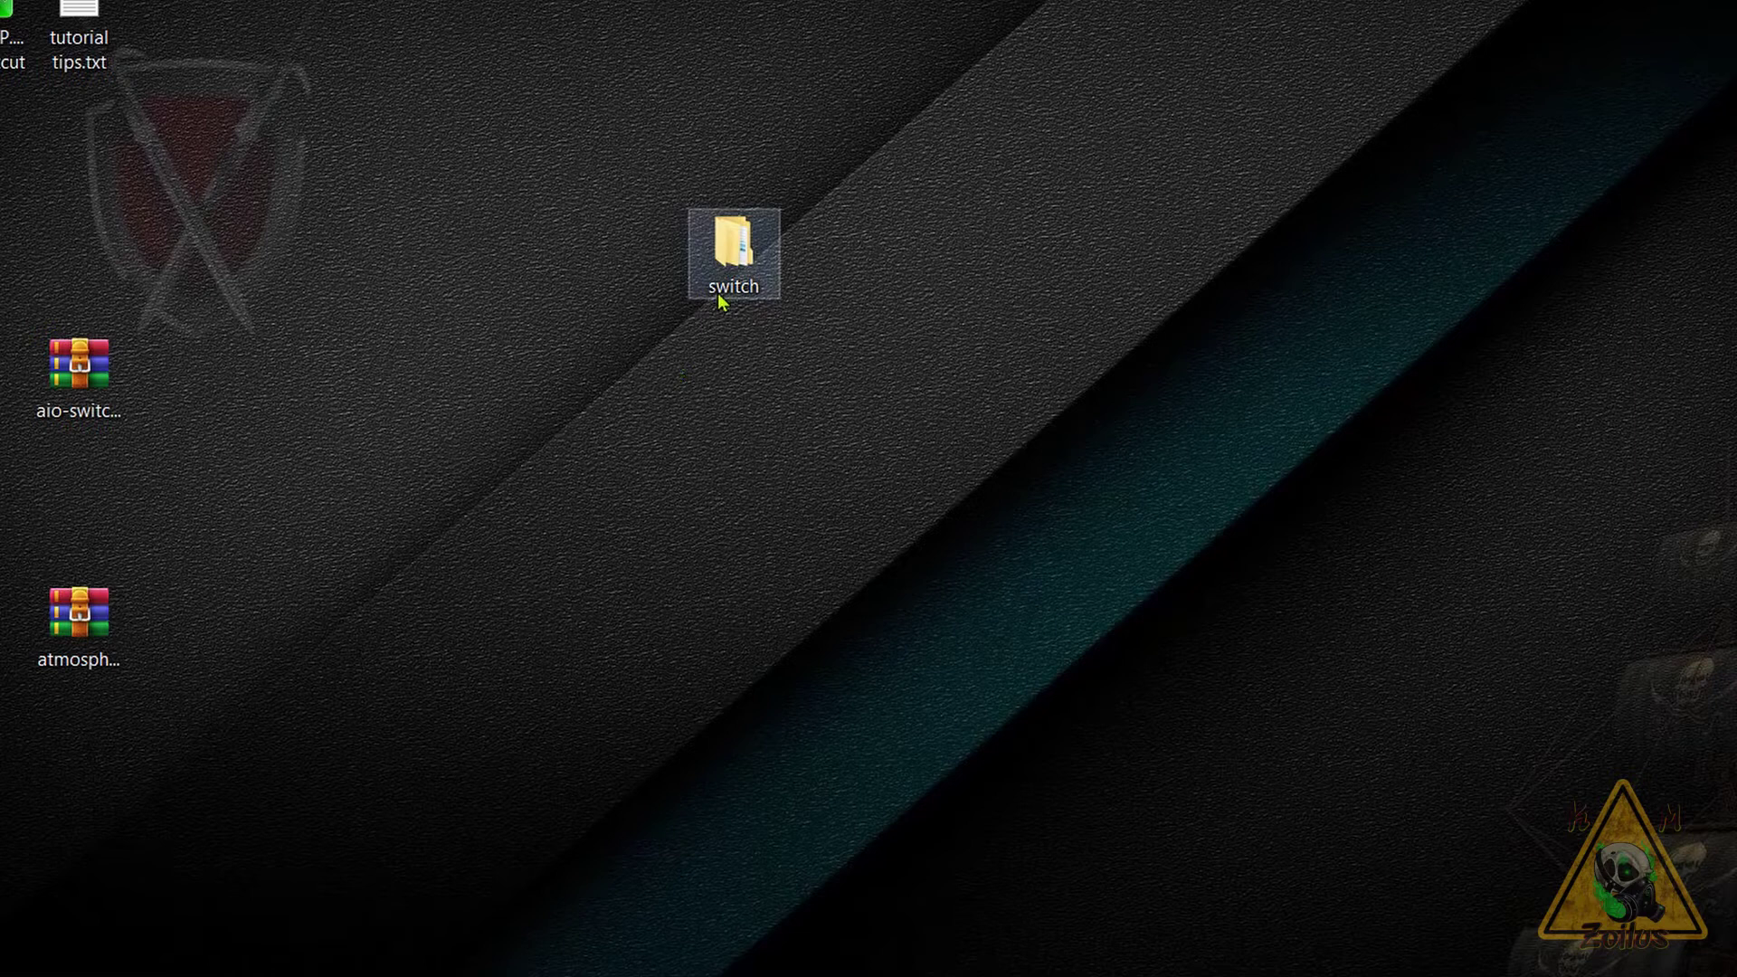
Step: Bring up the Elgato capture showing AIO Switch Updater v1.4.1 on its About page
{"action": "mouse_move", "coordinate": [719, 294]}
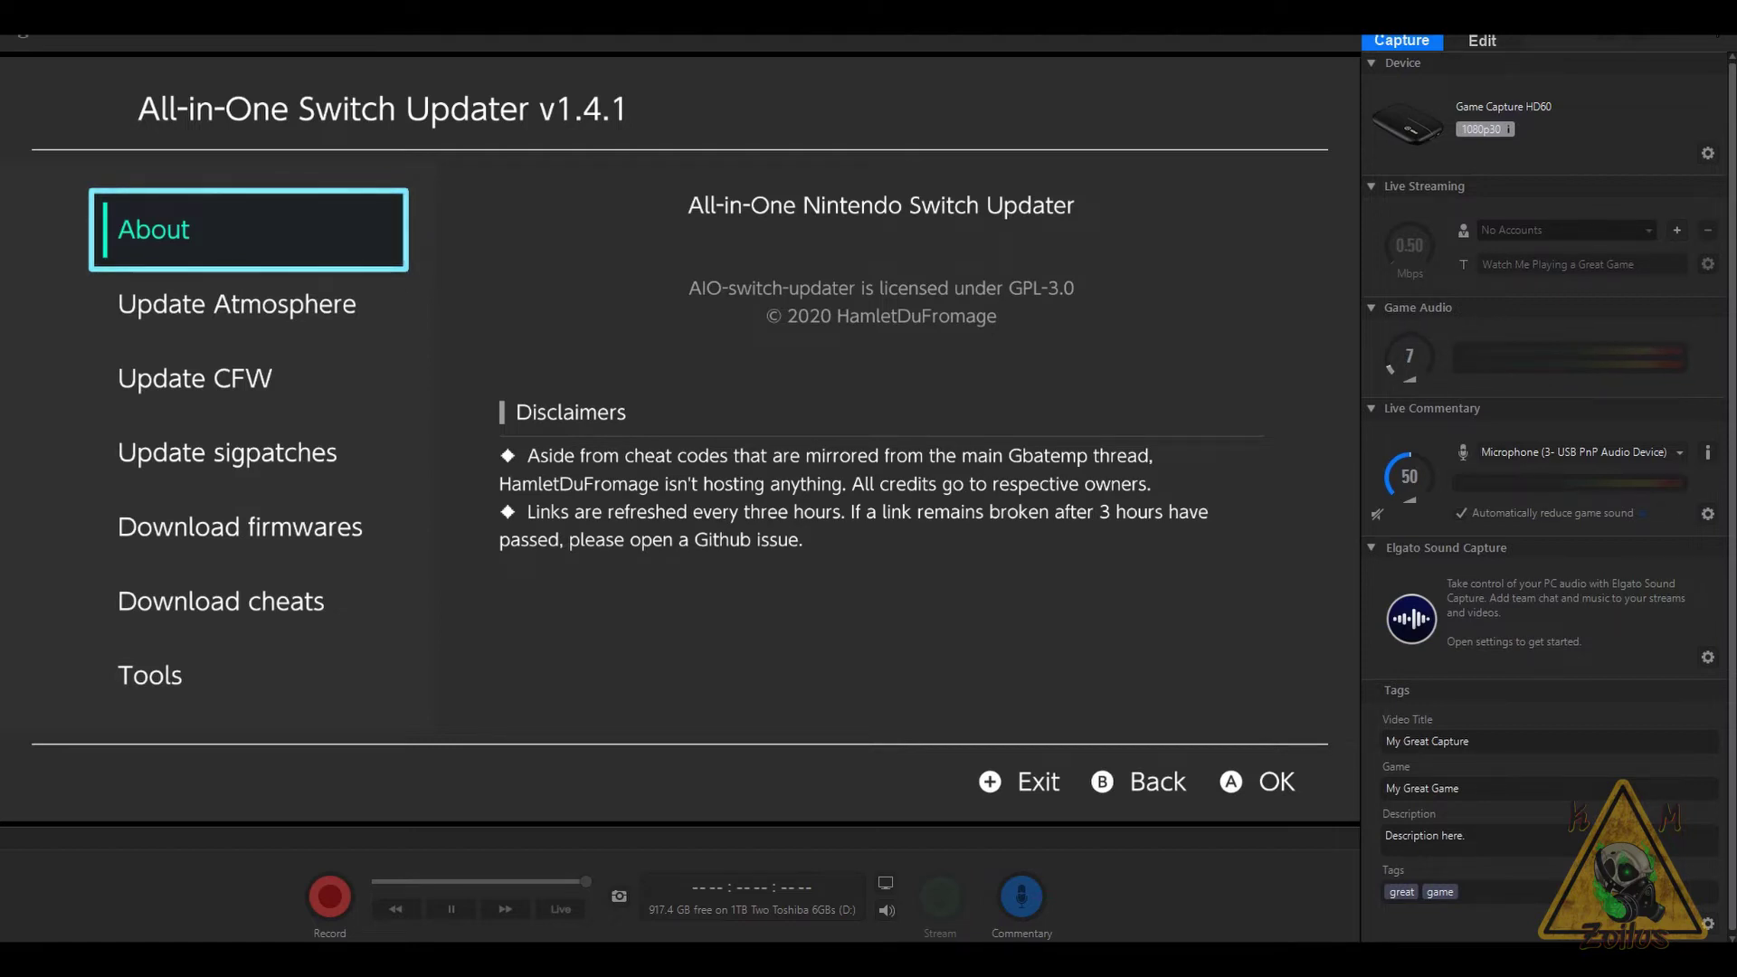
Step: Go down to Download firmwares in AIO Switch Updater and enter the list at Firmware 11.0.1
{"action": "key", "text": "Down"}
{"action": "key", "text": "Down"}
{"action": "key", "text": "Down"}
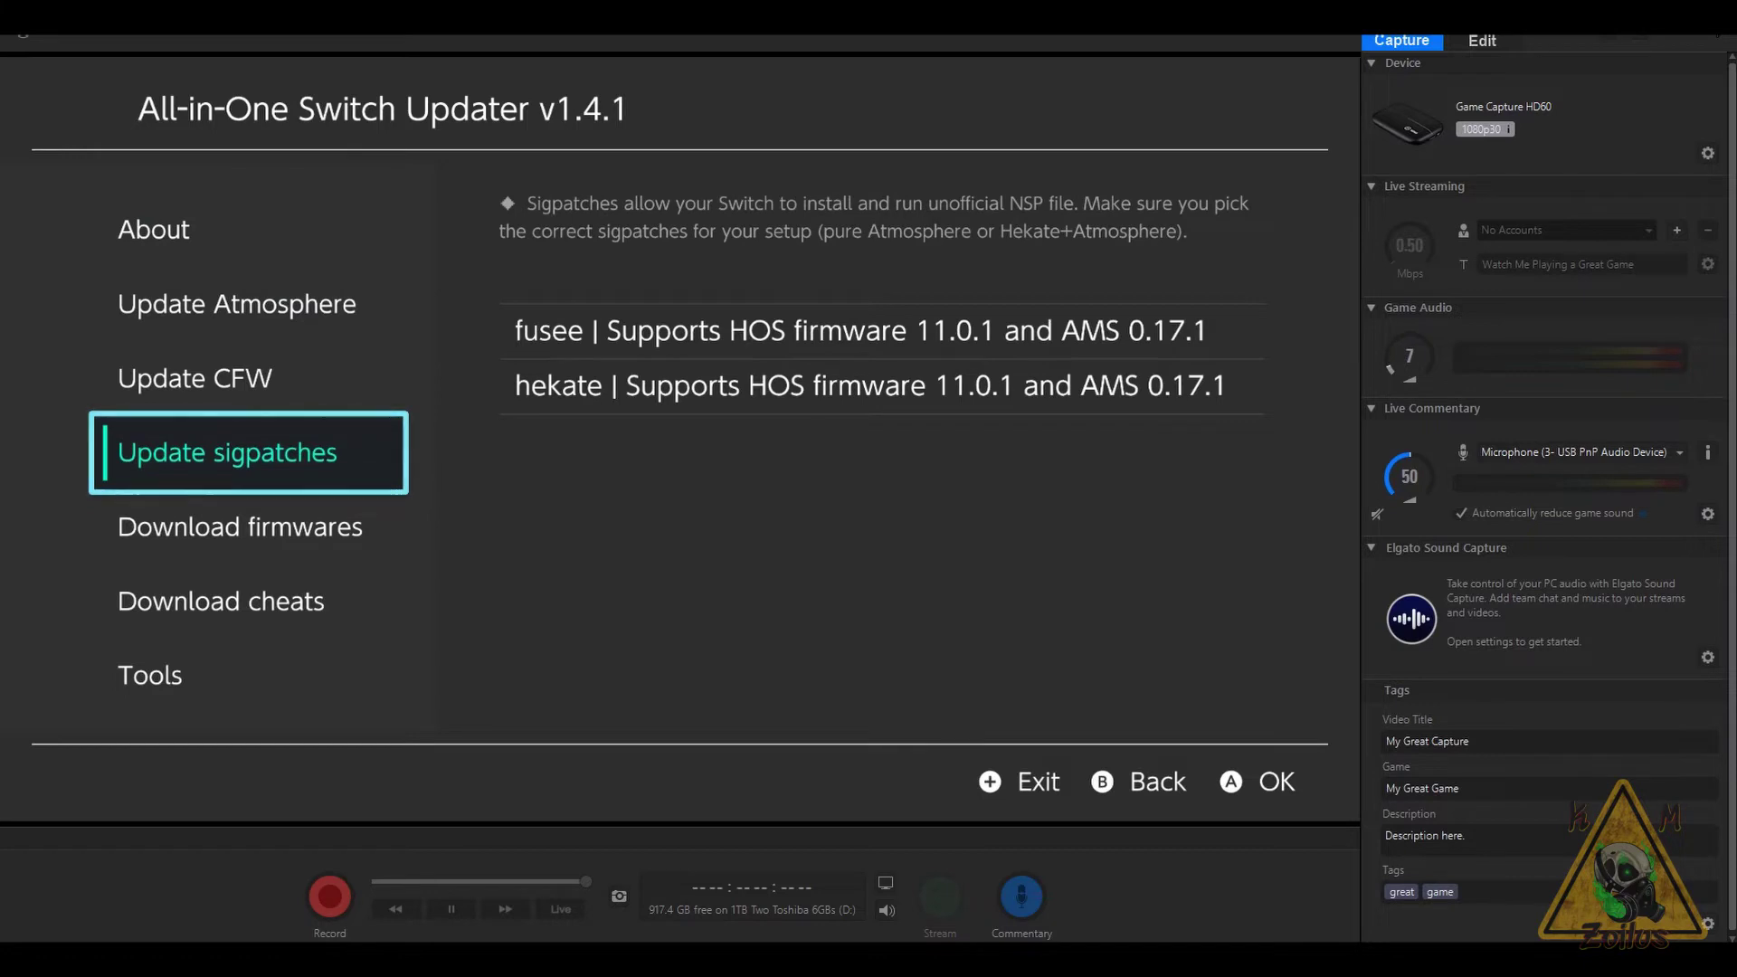
{"action": "key", "text": "Down"}
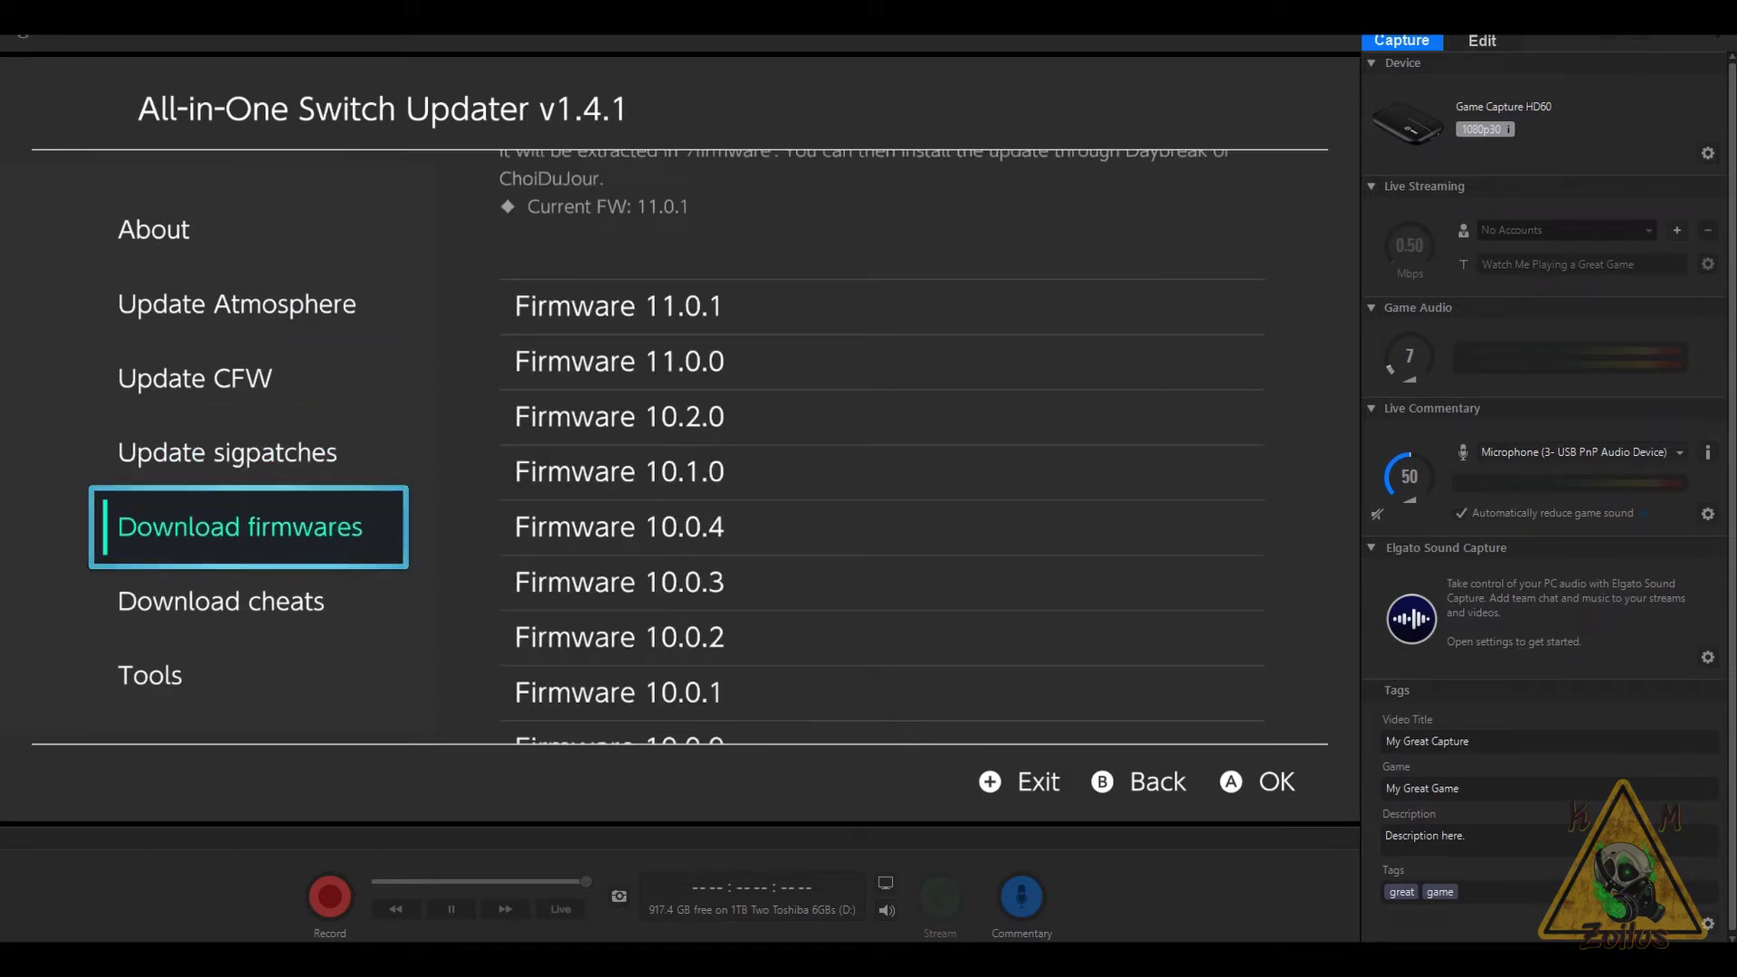
{"action": "key", "text": "Right"}
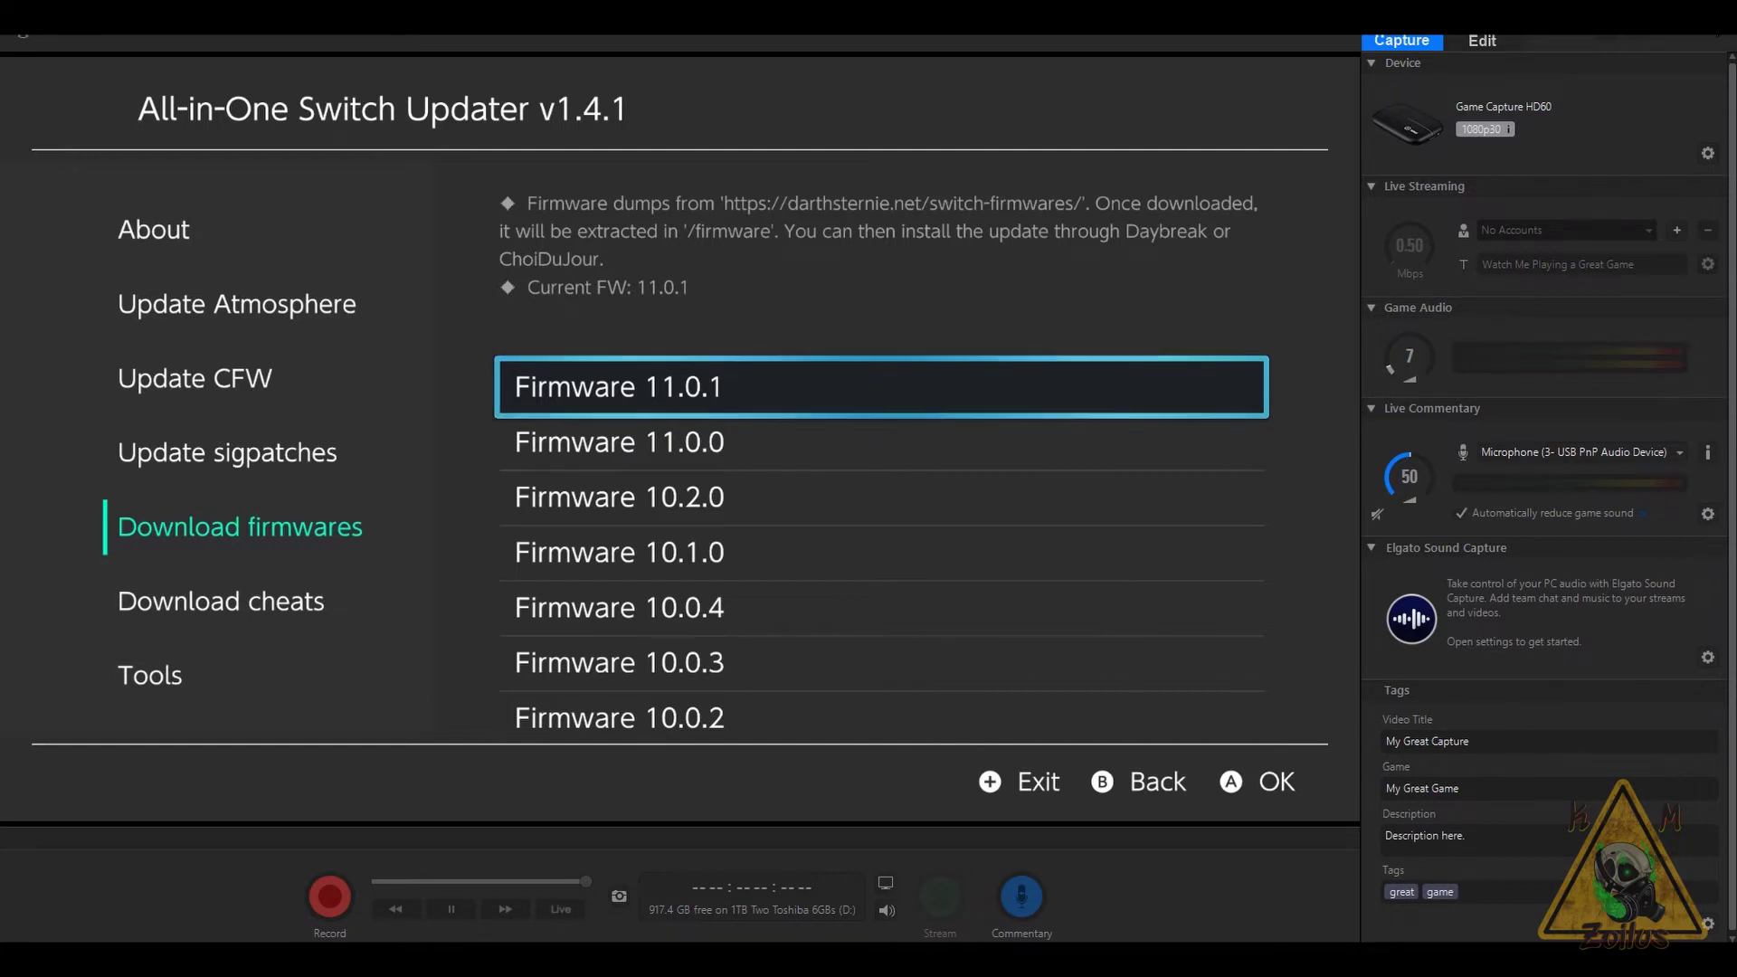
Step: Scroll the firmware list, return to Firmware 11.0.1, and start its download
{"action": "key", "text": "Down"}
{"action": "key", "text": "Down"}
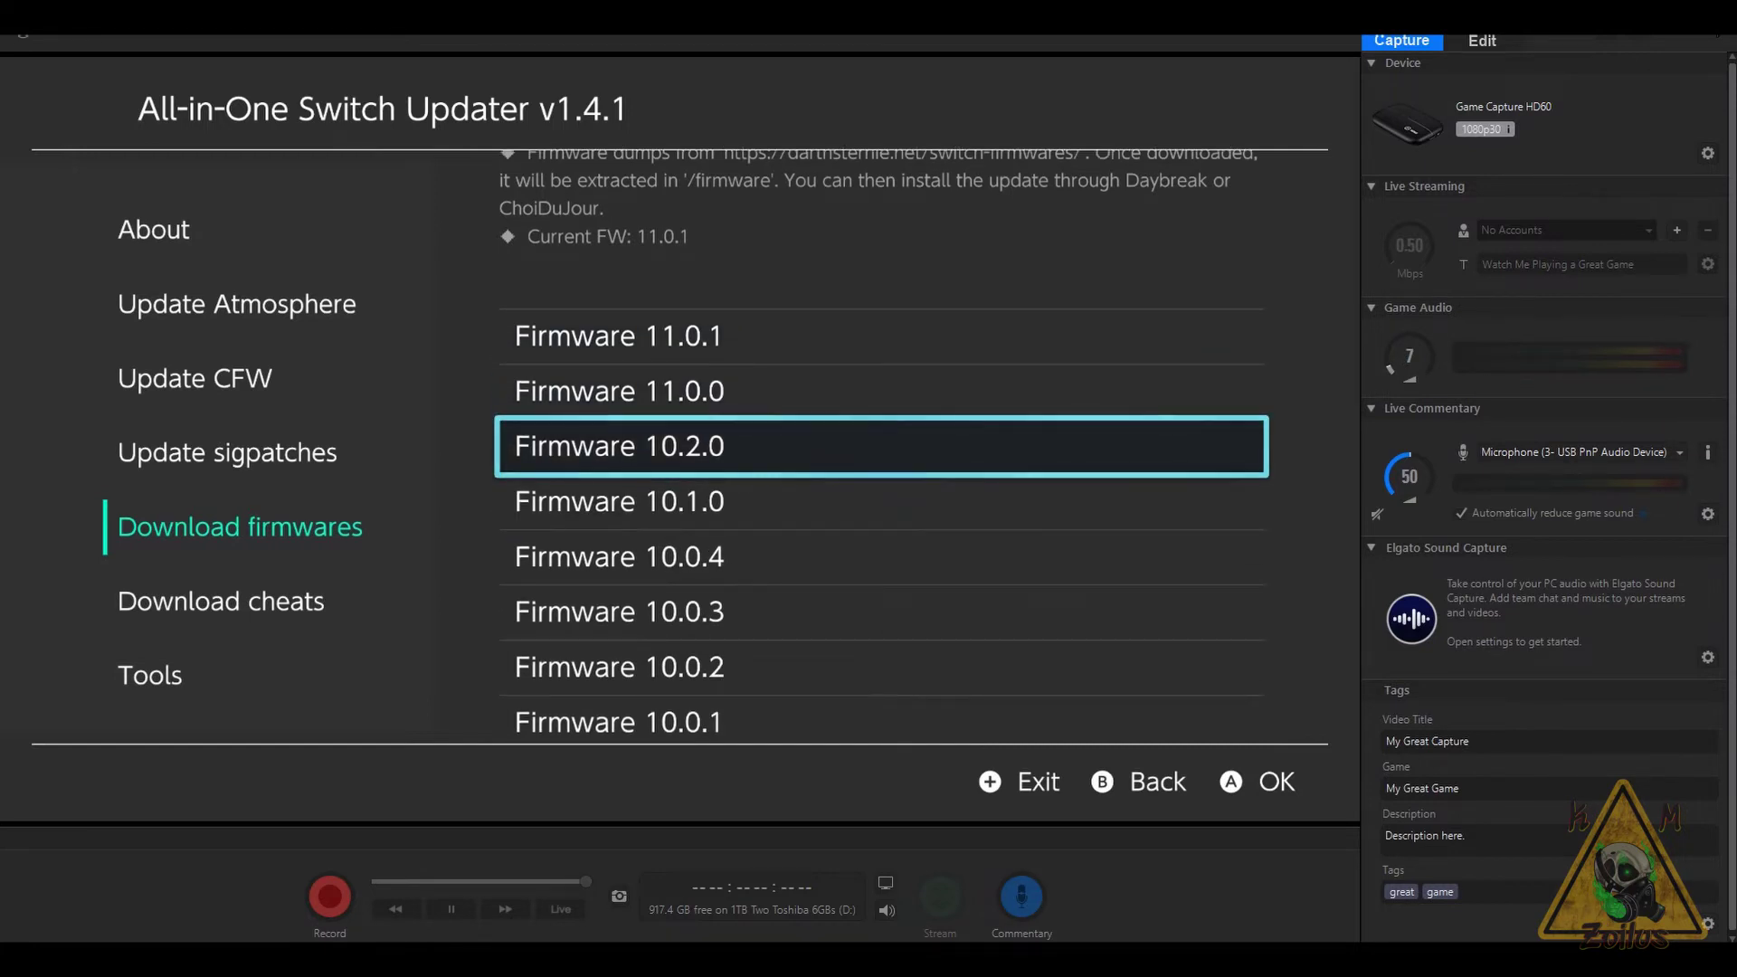
{"action": "key", "text": "Up"}
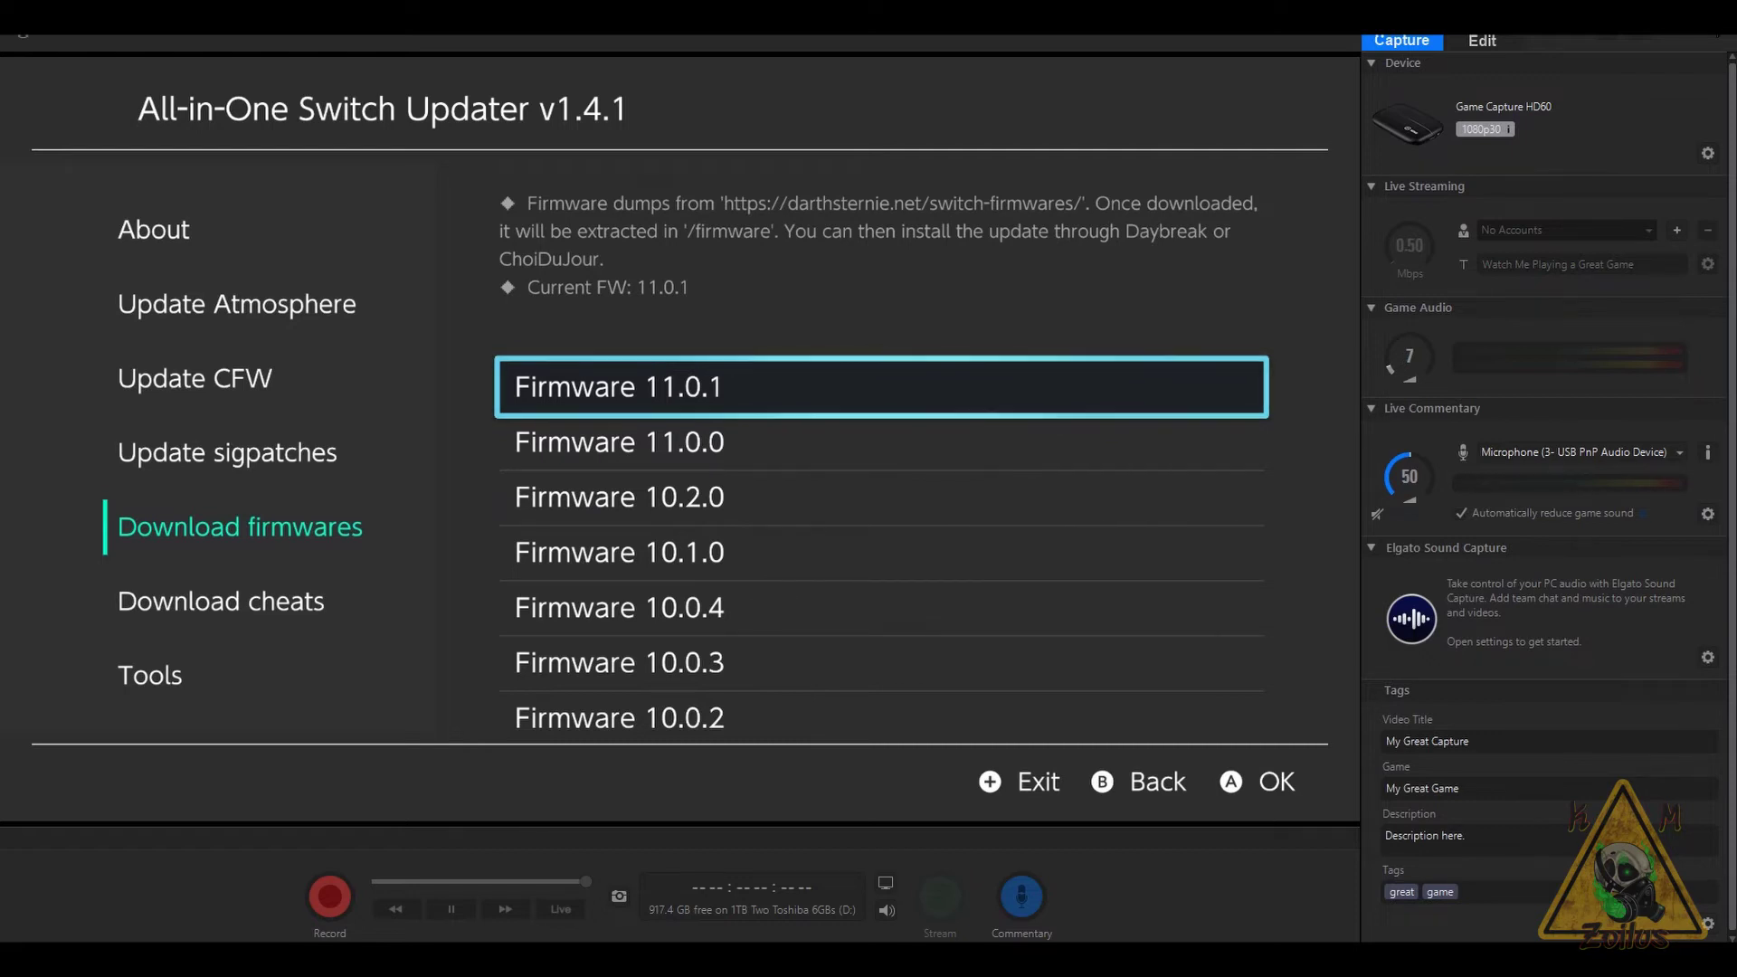
{"action": "key", "text": "Return"}
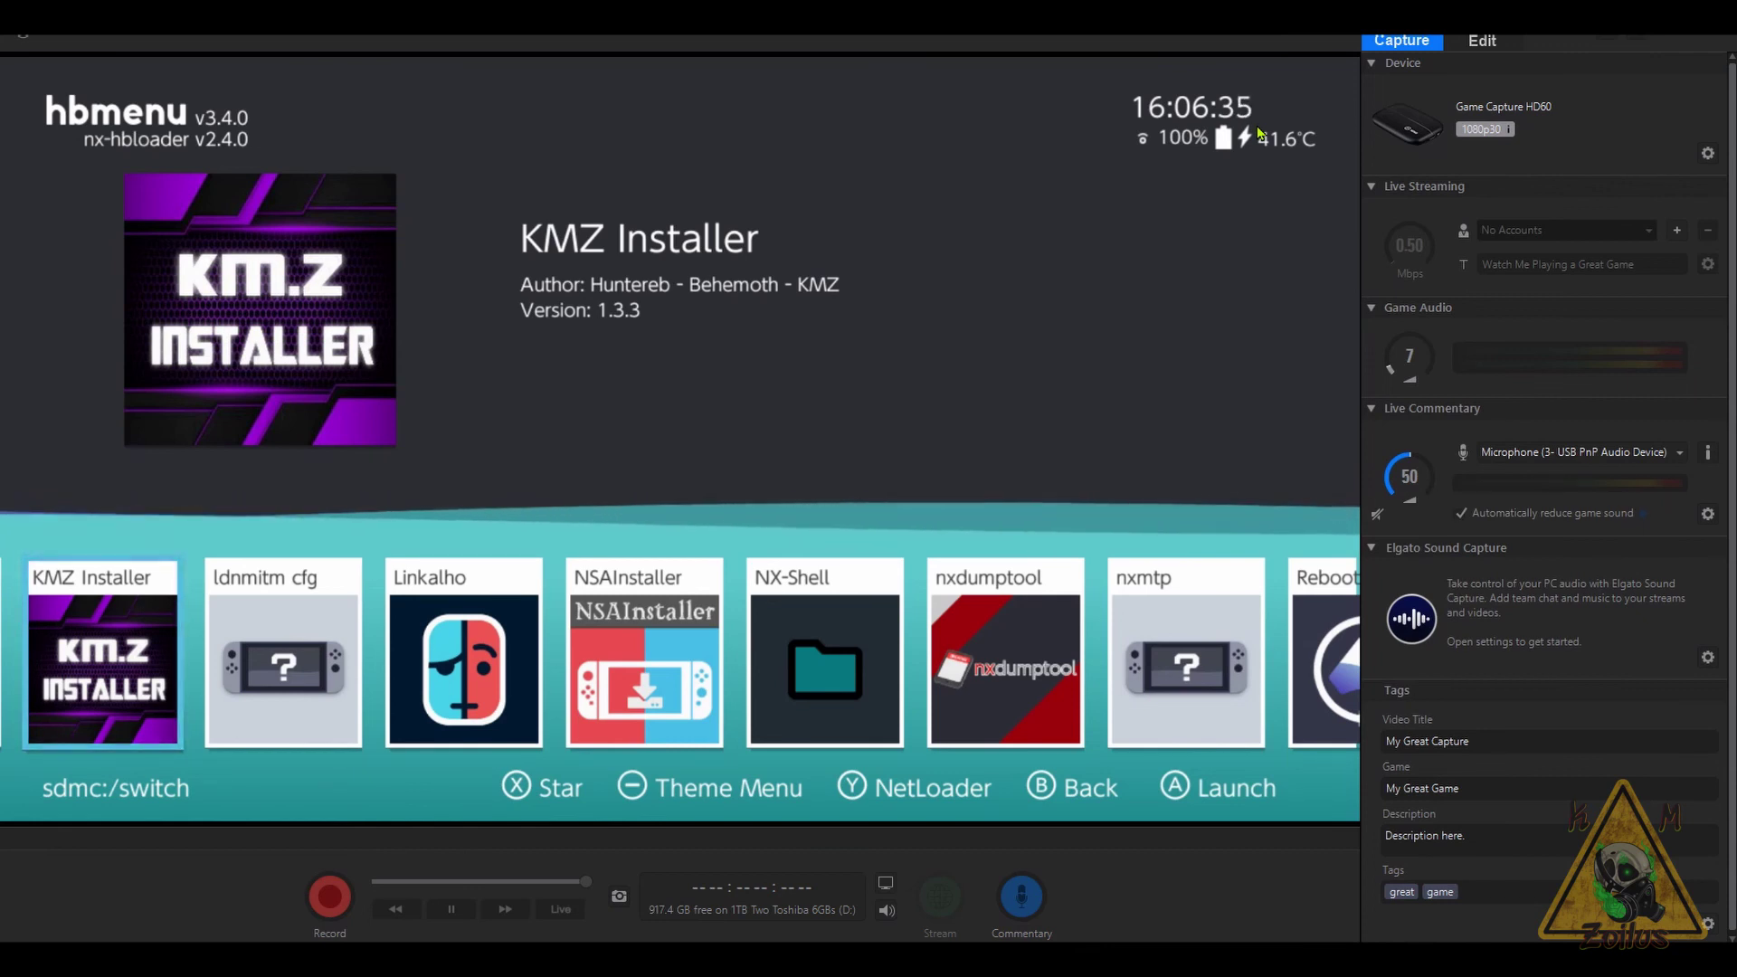
Step: Exit Daybreak and return to the hbmenu launcher listing the sdmc:/switch apps
{"action": "mouse_move", "coordinate": [1404, 101]}
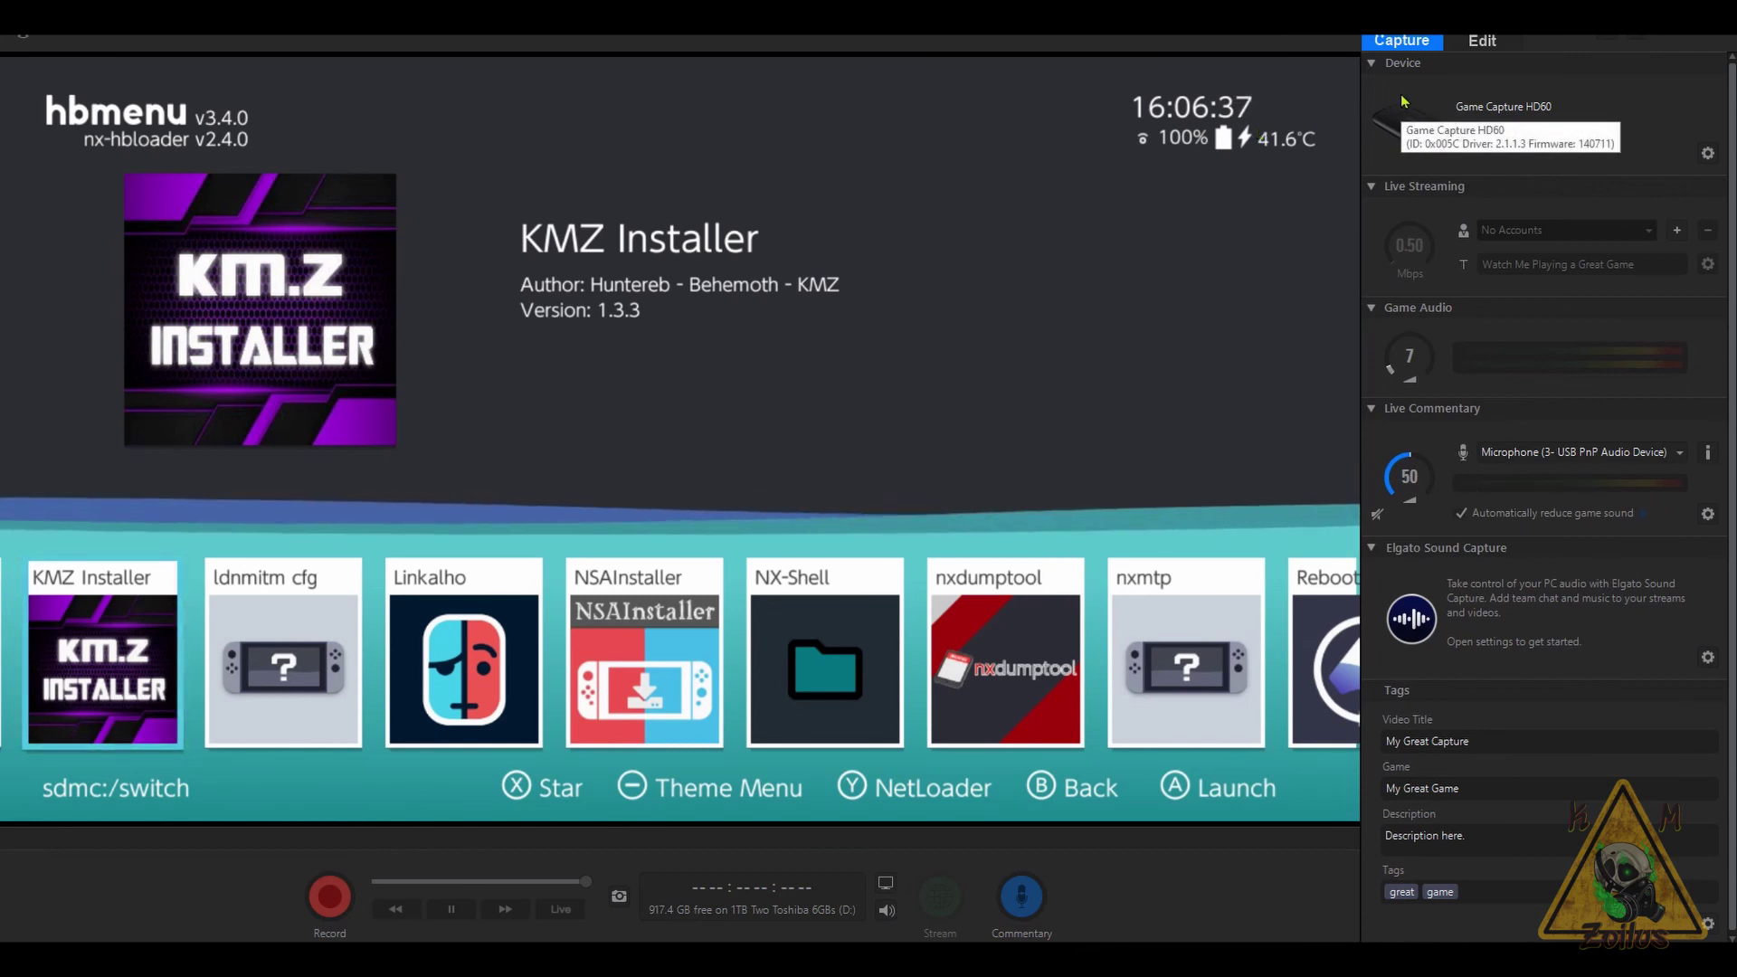